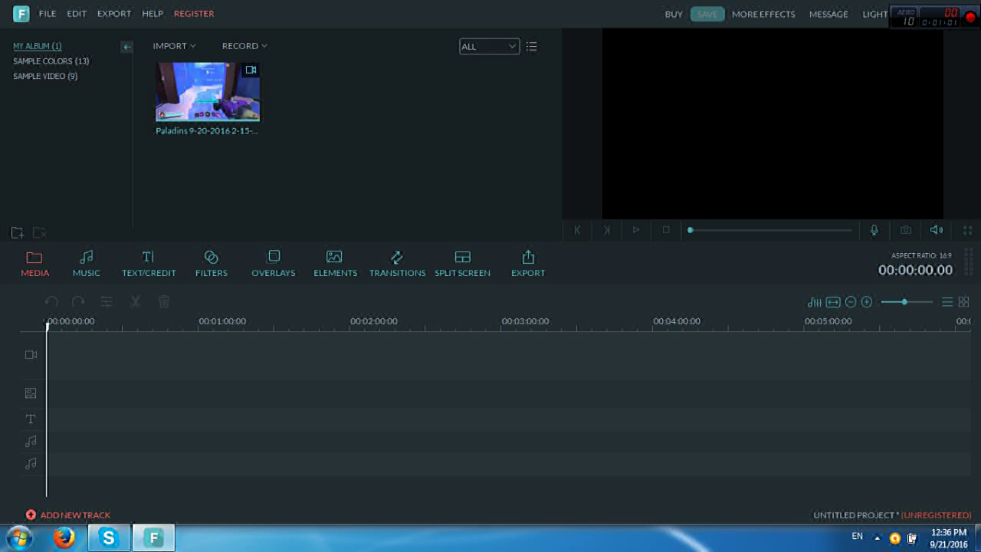
Add the Paladins gameplay clip to the video track and mute its audio
mouse_move(207, 92)
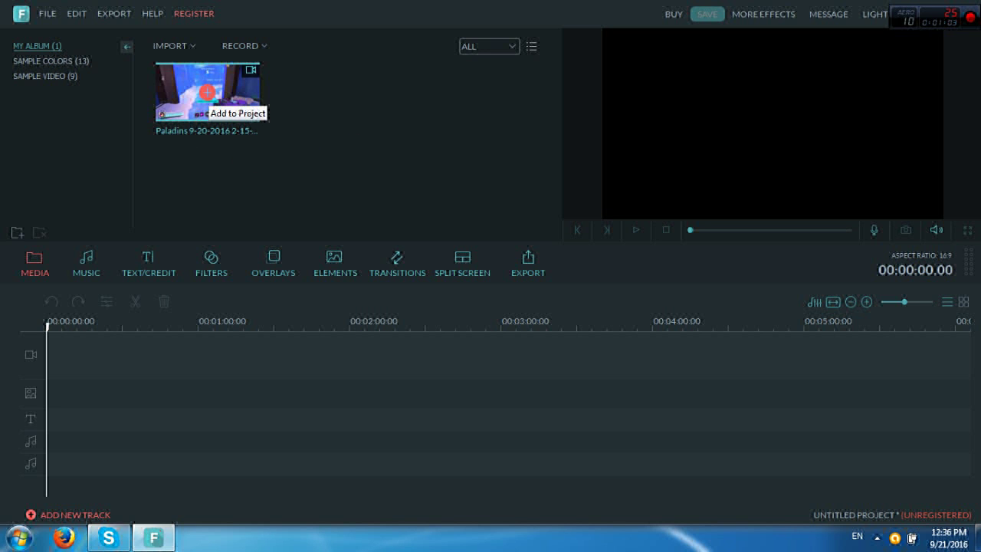
left_click(207, 92)
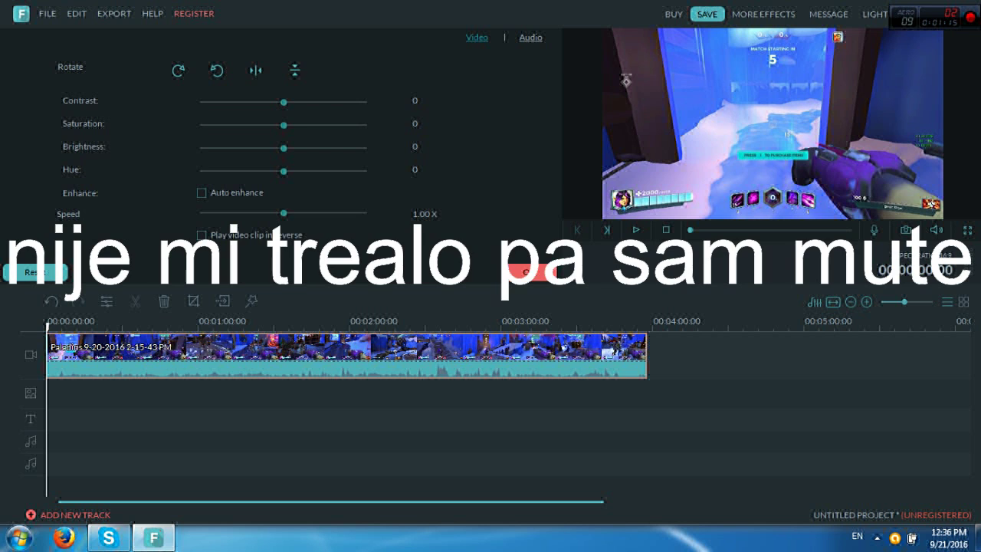
left_click(529, 271)
right_click(304, 350)
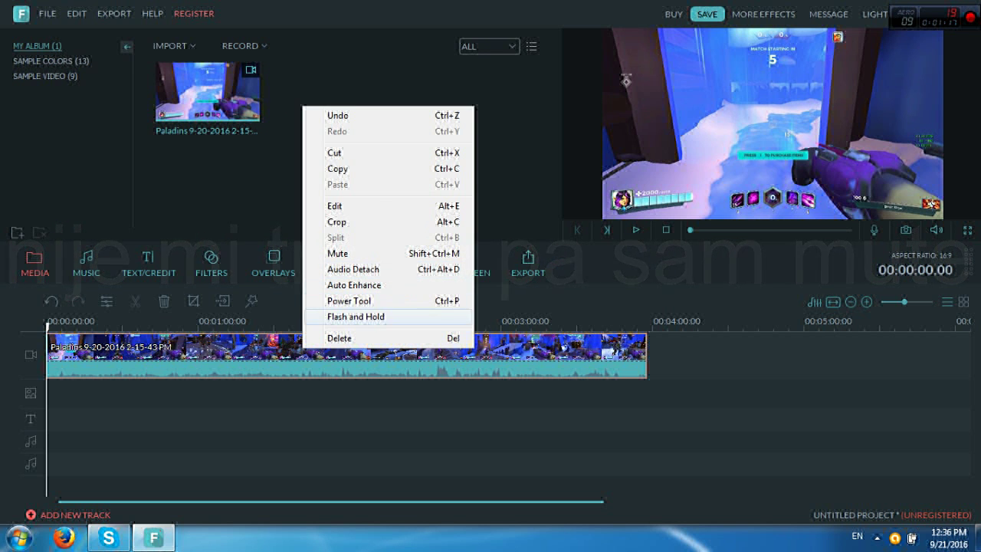
left_click(338, 253)
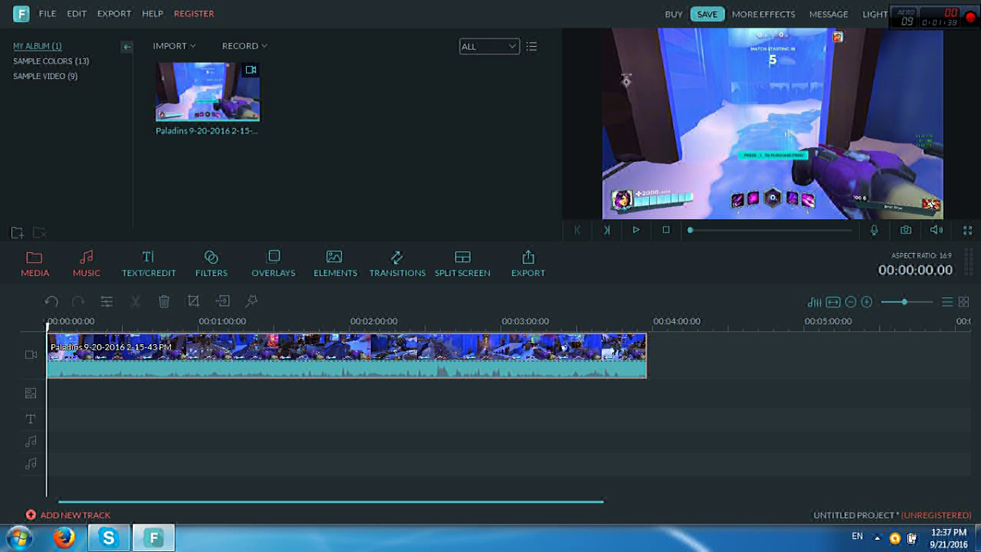
Browse the 22 built-in Music tracks, such as Orange Red, without adding any
left_click(86, 265)
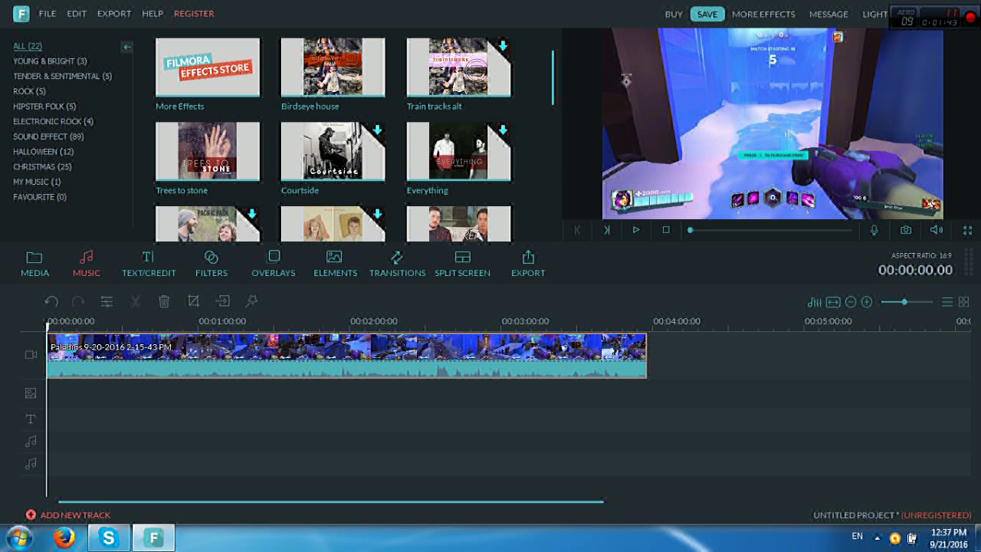
scroll(334, 142, "down", 1)
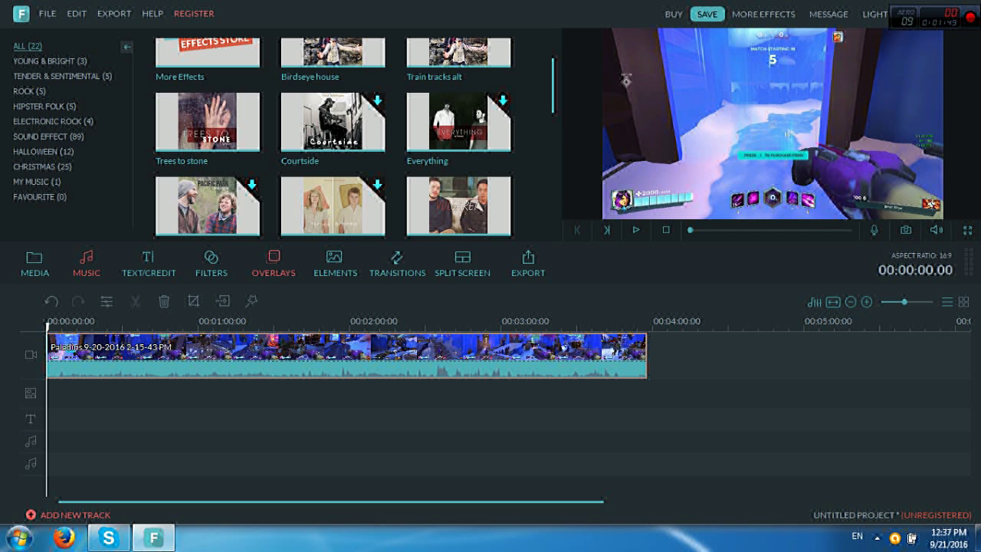
mouse_move(333, 206)
scroll(333, 206, "down", 3)
scroll(333, 206, "down", 7)
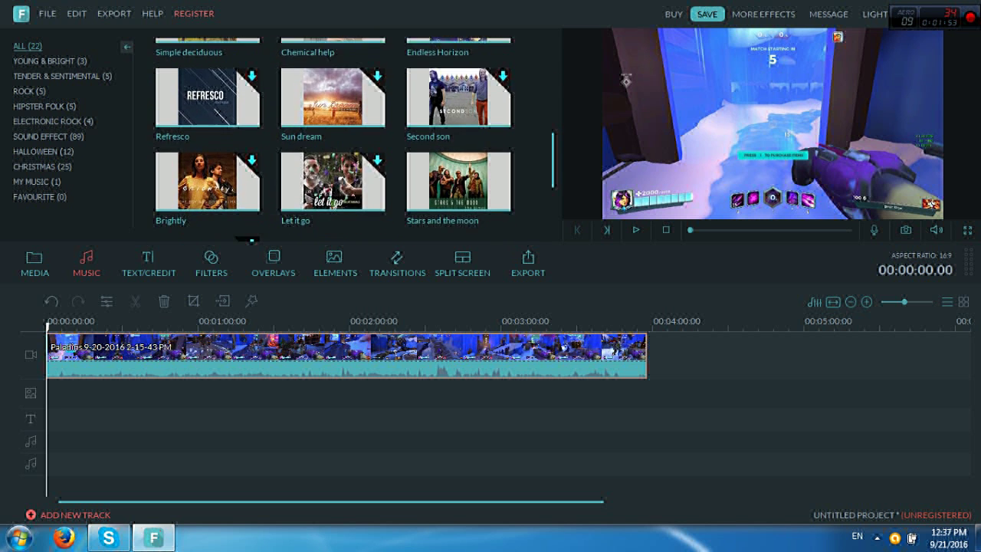
scroll(335, 141, "down", 3)
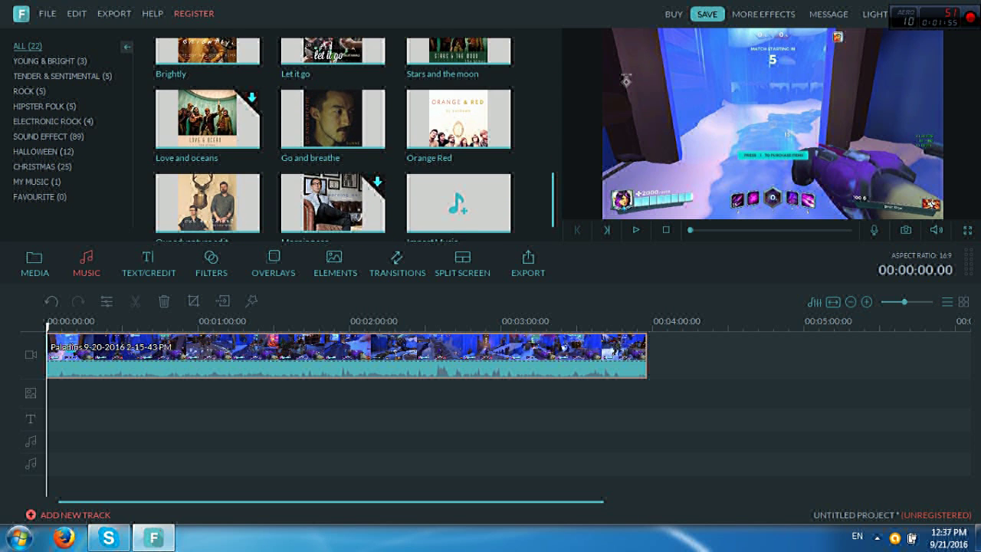
scroll(334, 141, "up", 2)
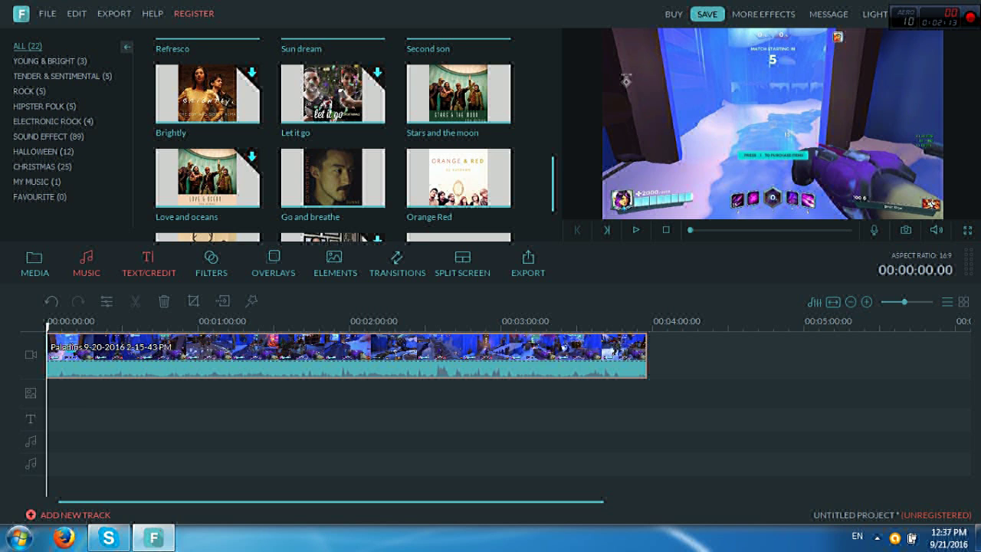
Add the Retro Label Title preset from TEXT/CREDIT to the start of the text track
left_click(149, 265)
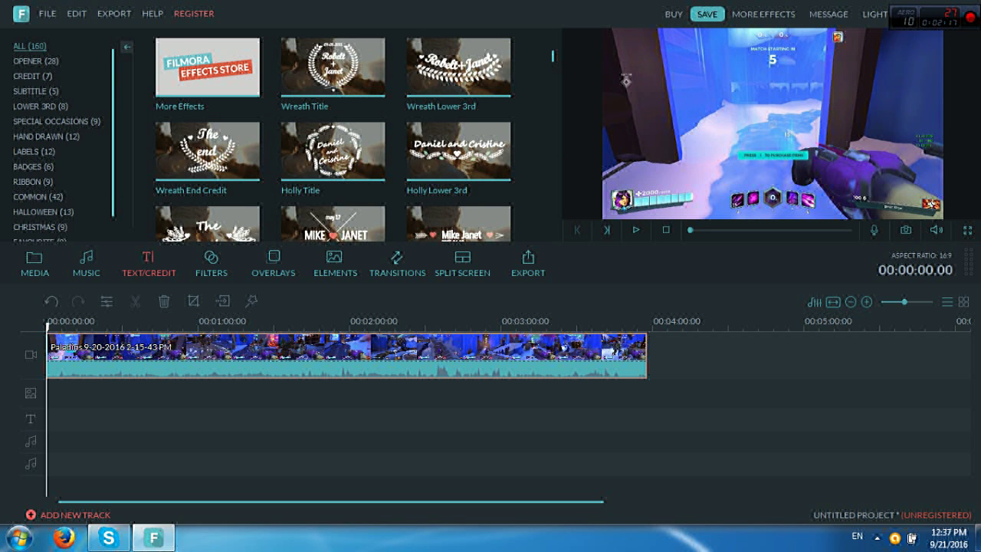
scroll(334, 138, "down", 5)
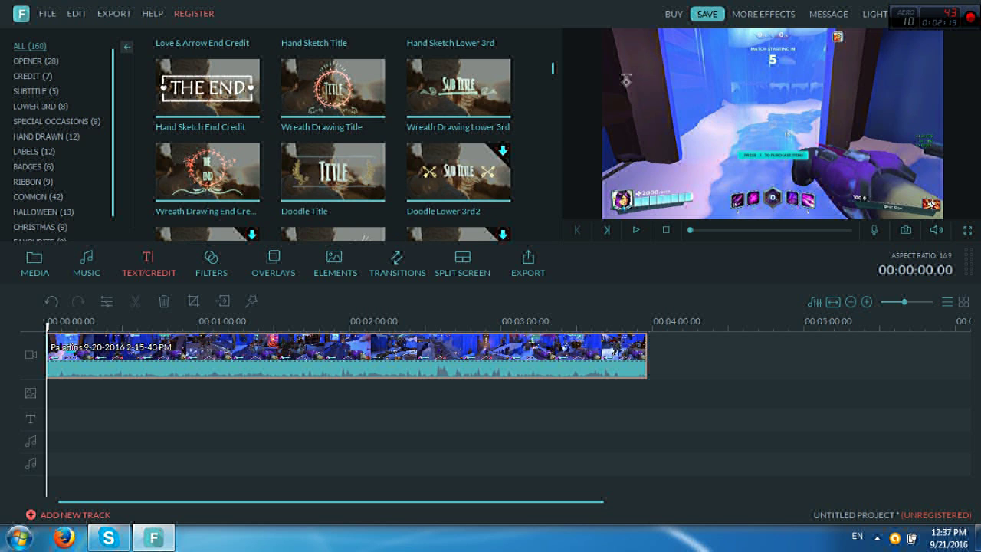
scroll(334, 138, "down", 10)
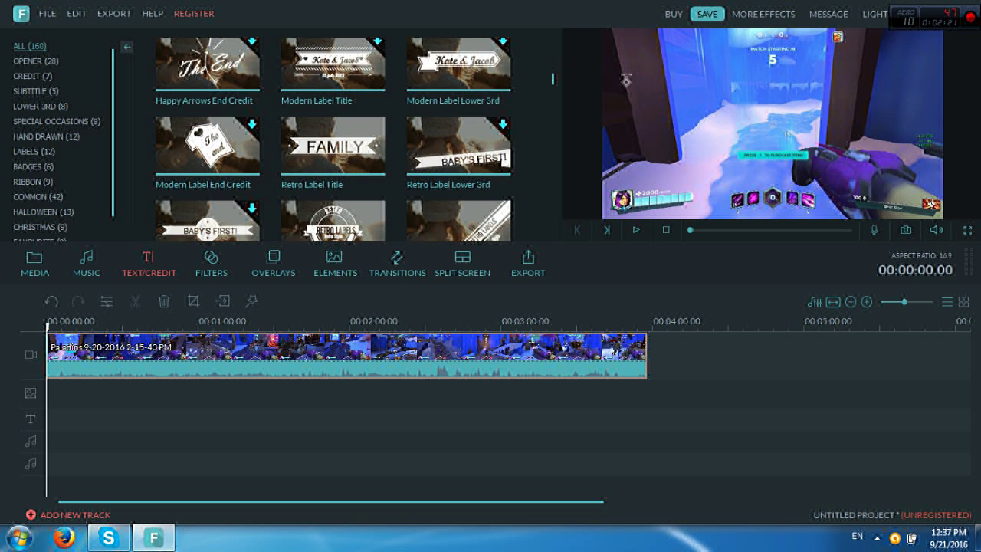
left_click(332, 145)
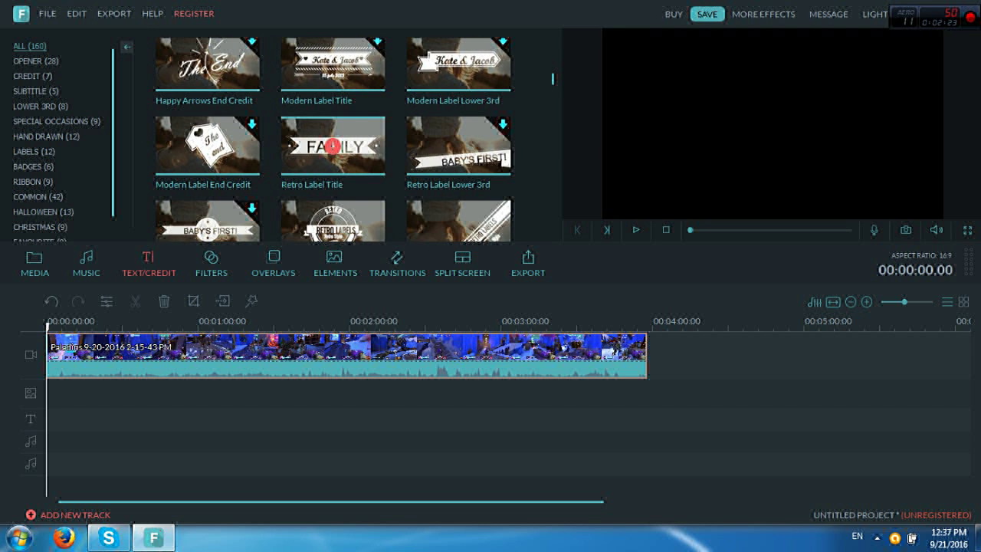
double_click(331, 146)
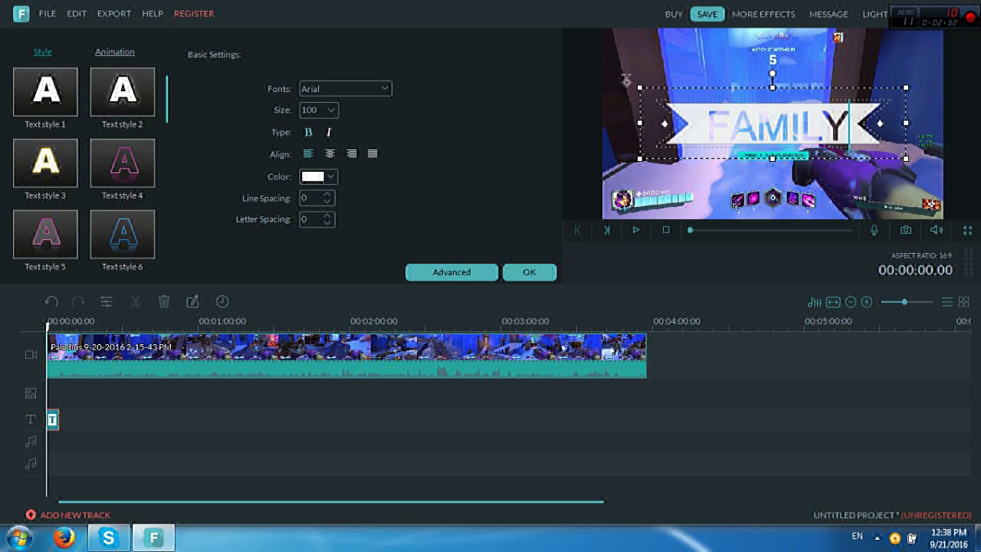
Set the FAMILY title font to Eras Bold ITC at size 80
left_click(338, 88)
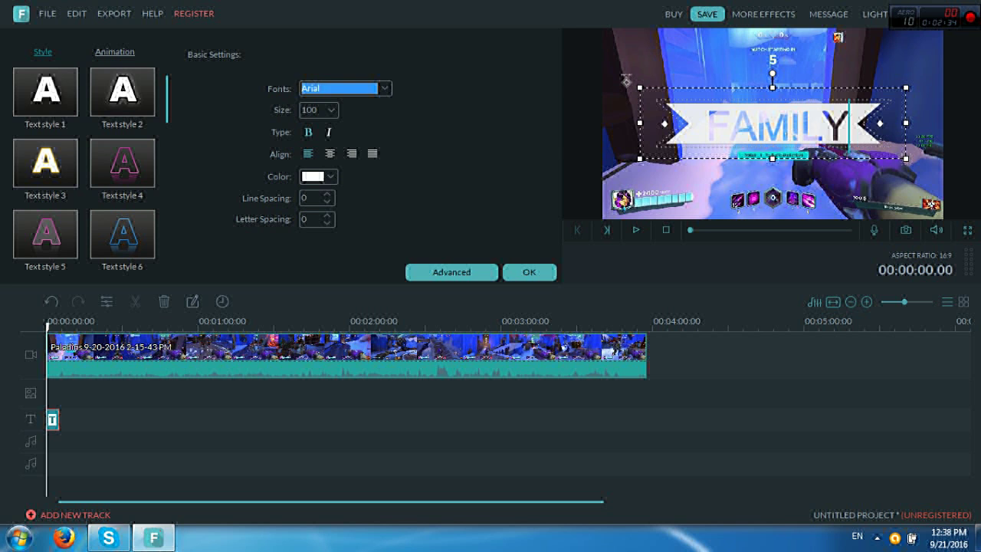
left_click(384, 88)
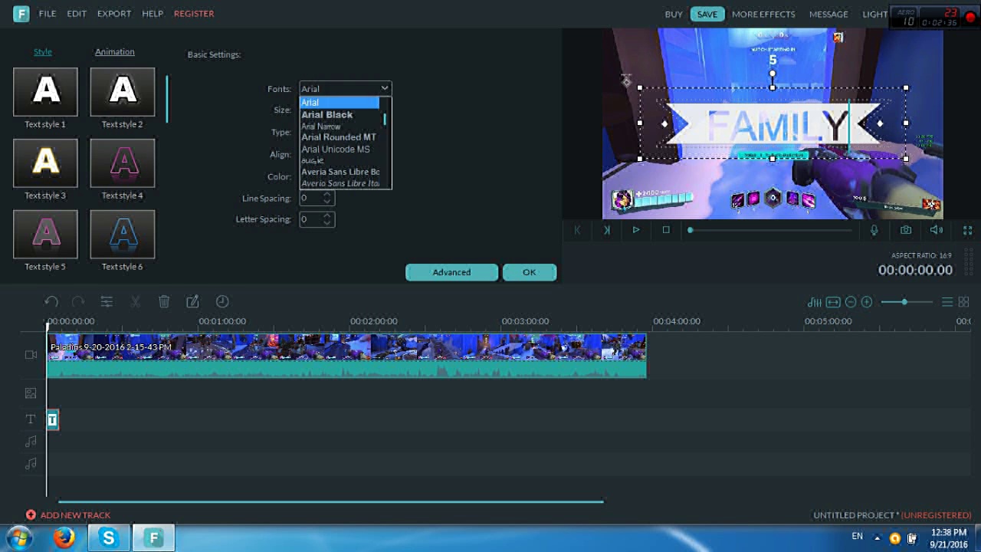
scroll(345, 143, "down", 15)
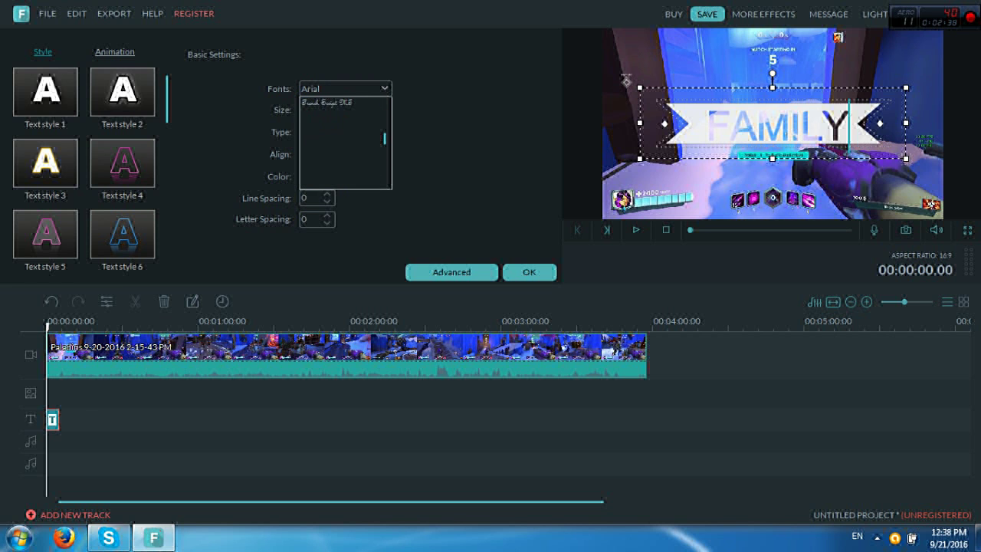
scroll(345, 142, "down", 1)
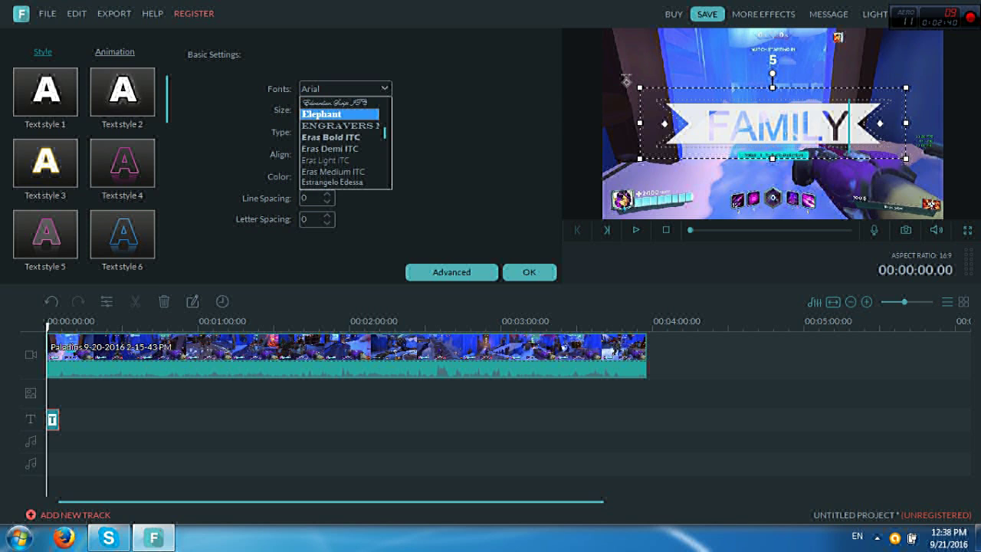
left_click(337, 115)
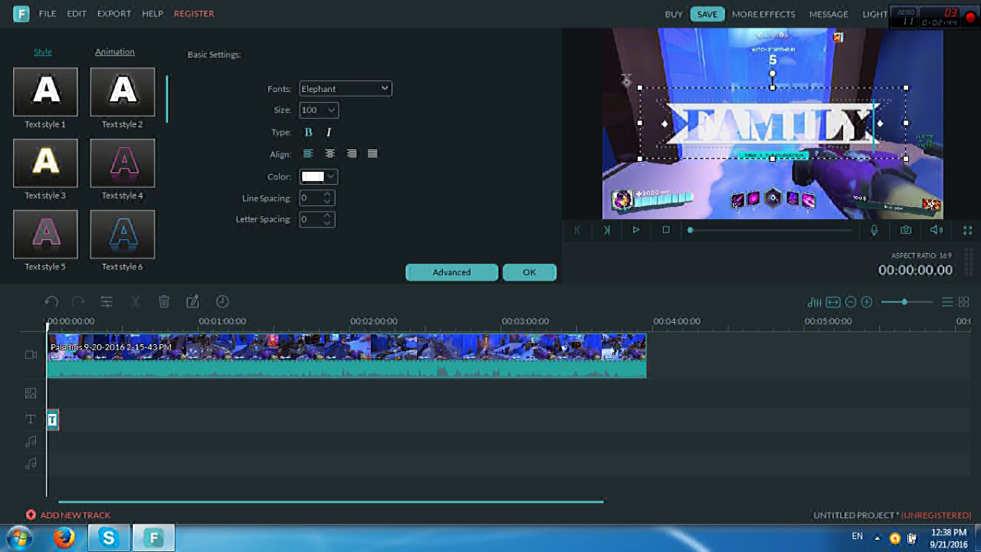
left_click(345, 88)
left_click(337, 125)
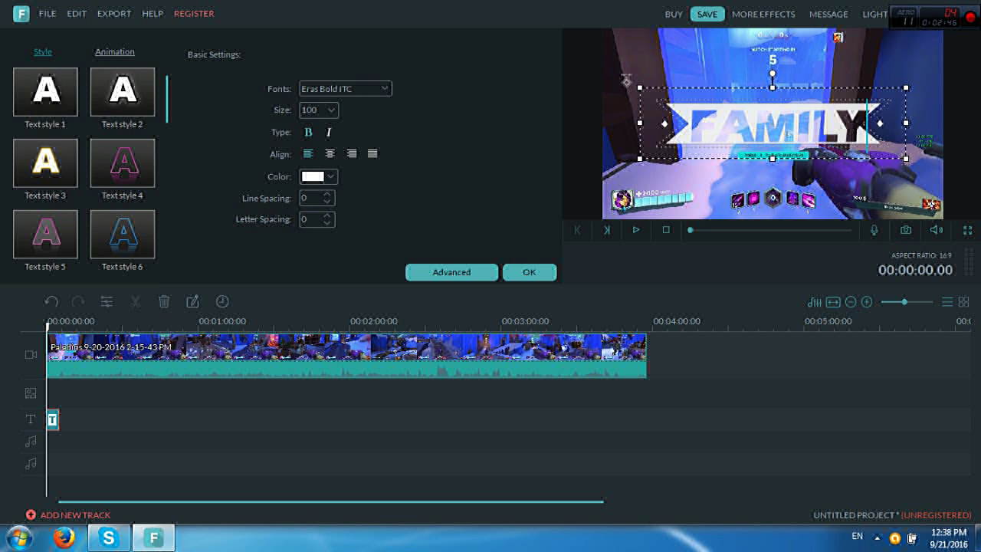
left_click(345, 88)
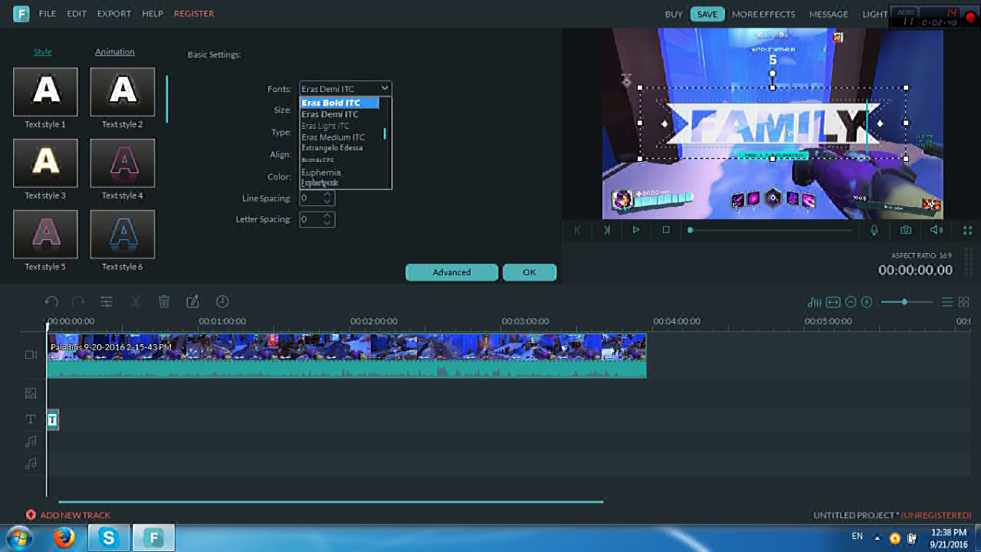
left_click(337, 101)
left_click(319, 109)
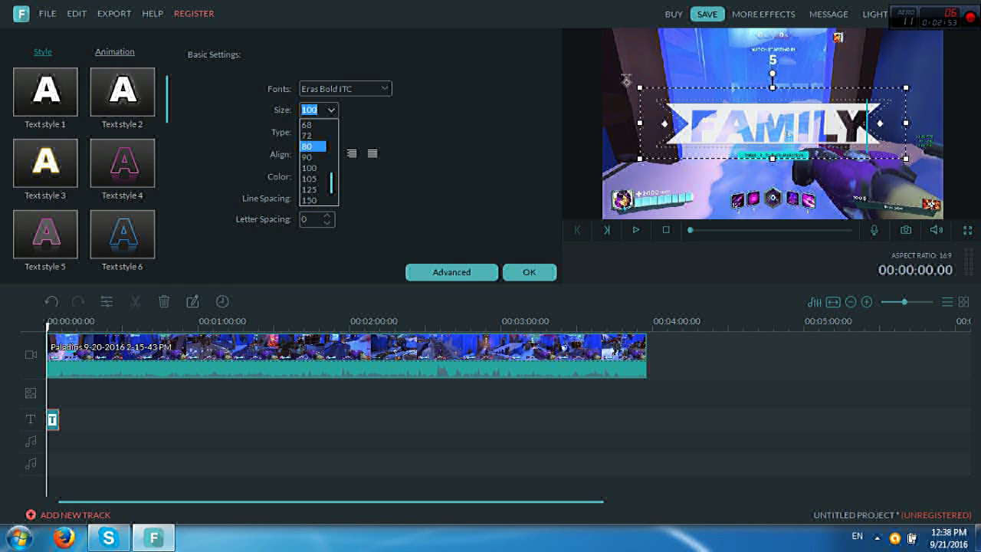
left_click(313, 135)
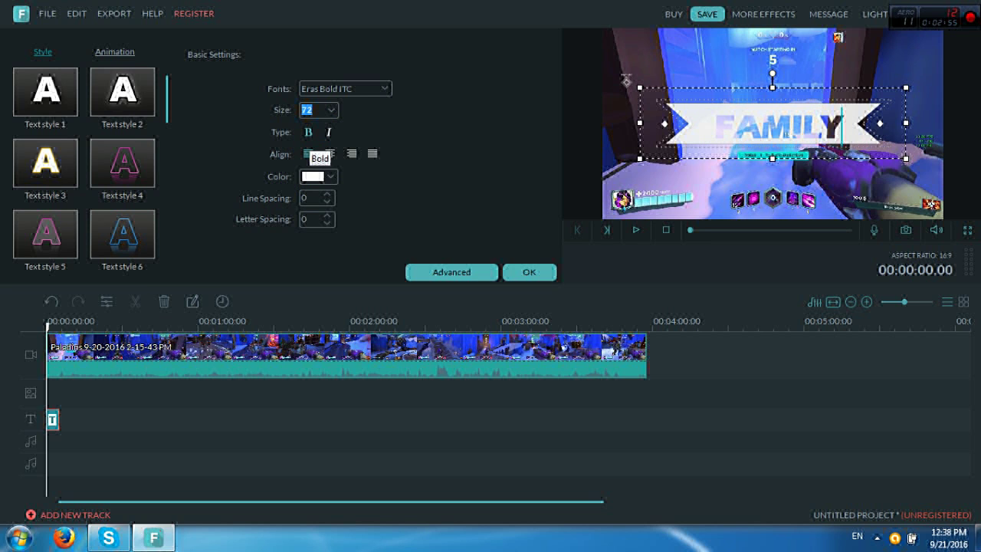
left_click(318, 109)
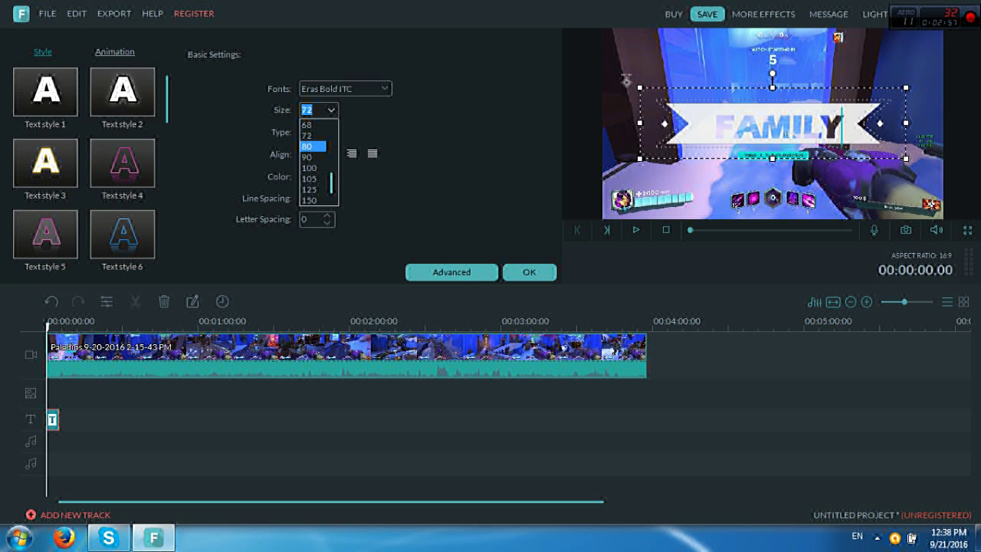
left_click(313, 135)
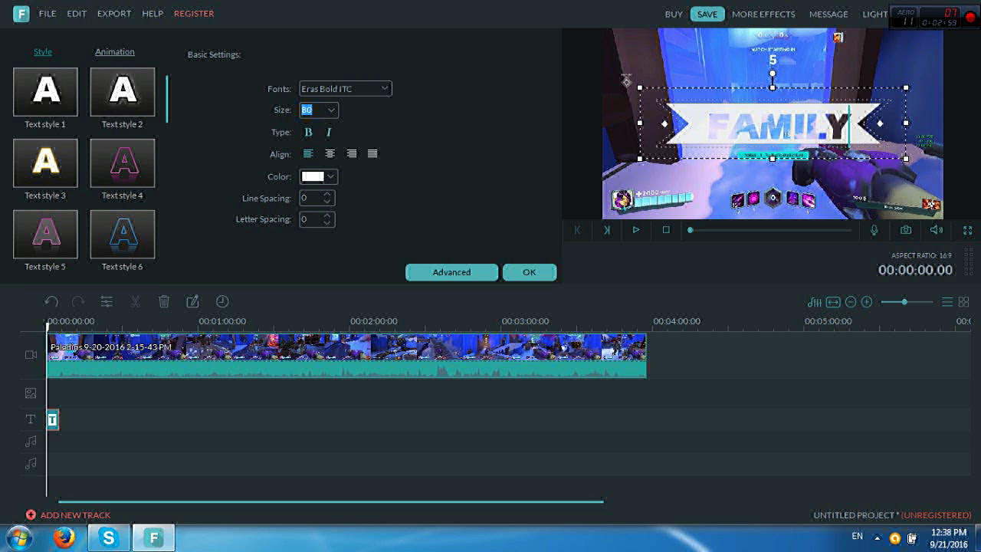
Keep the title upright and change its text colour to cyan
key("ctrl+i")
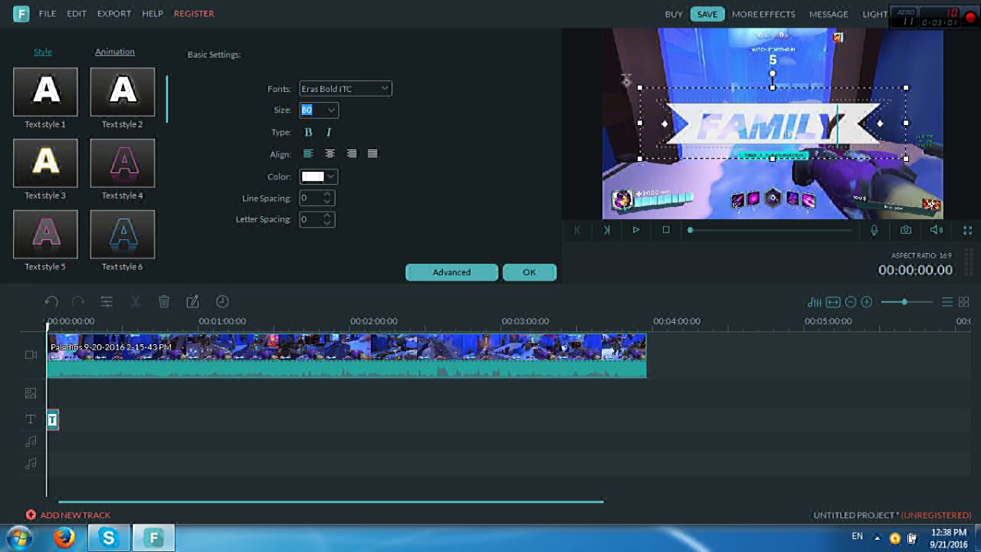
key("ctrl+i")
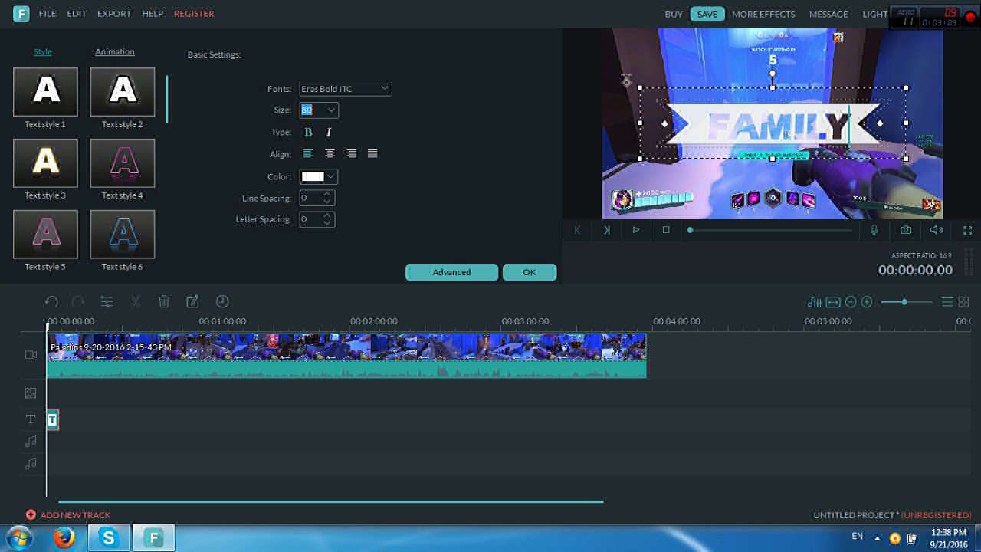
left_click(330, 176)
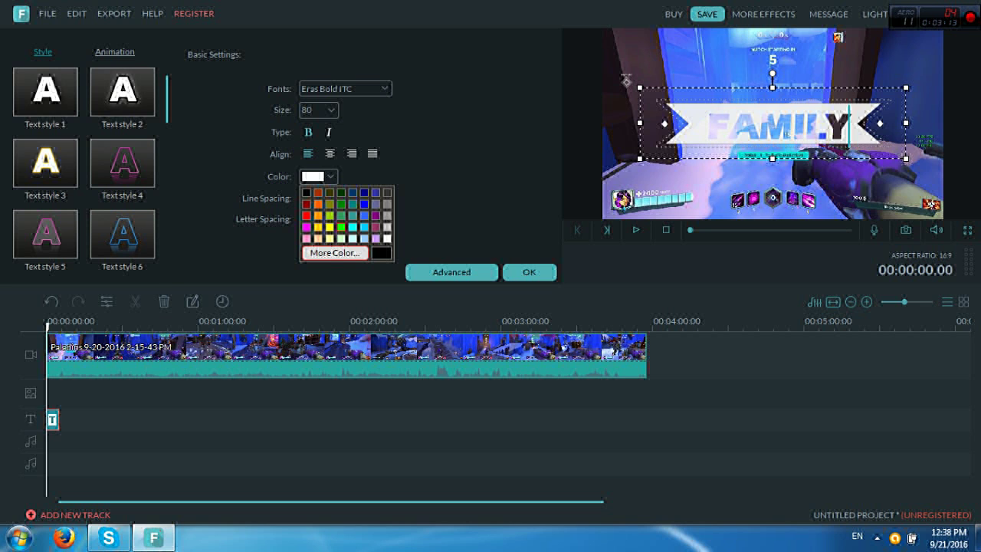
left_click(341, 227)
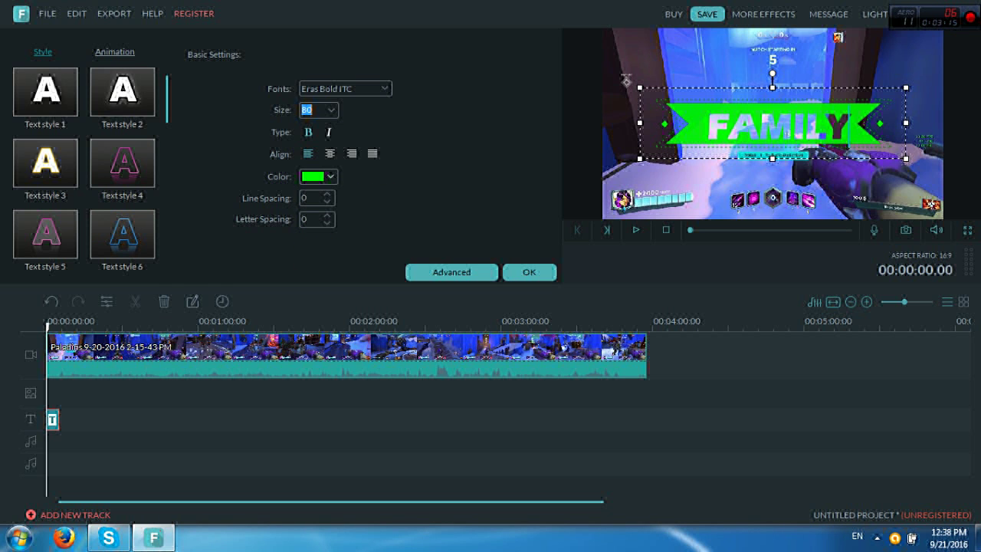
left_click(331, 177)
left_click(353, 227)
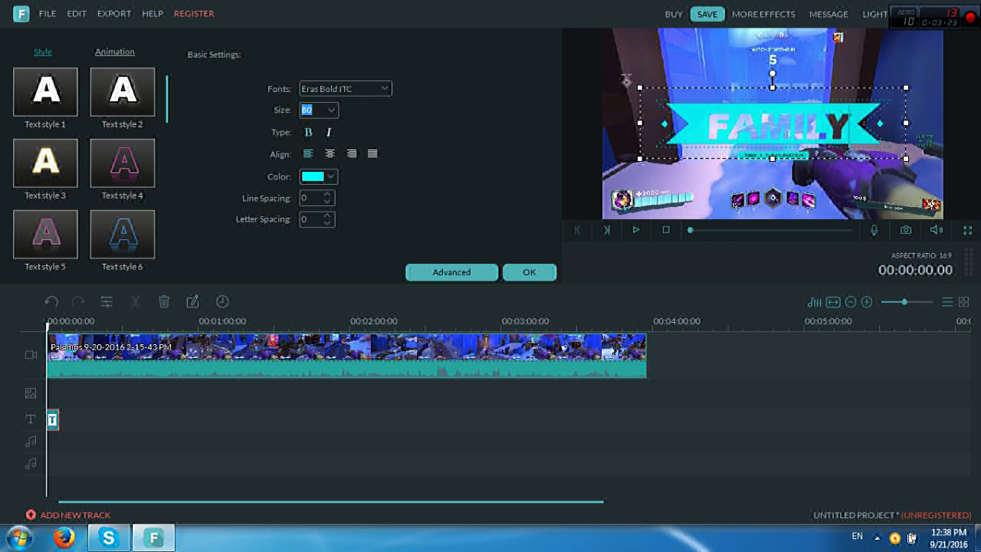
Apply Text style 2 to the FAMILY title and make its banner cyan
scroll(85, 169, "down", 2)
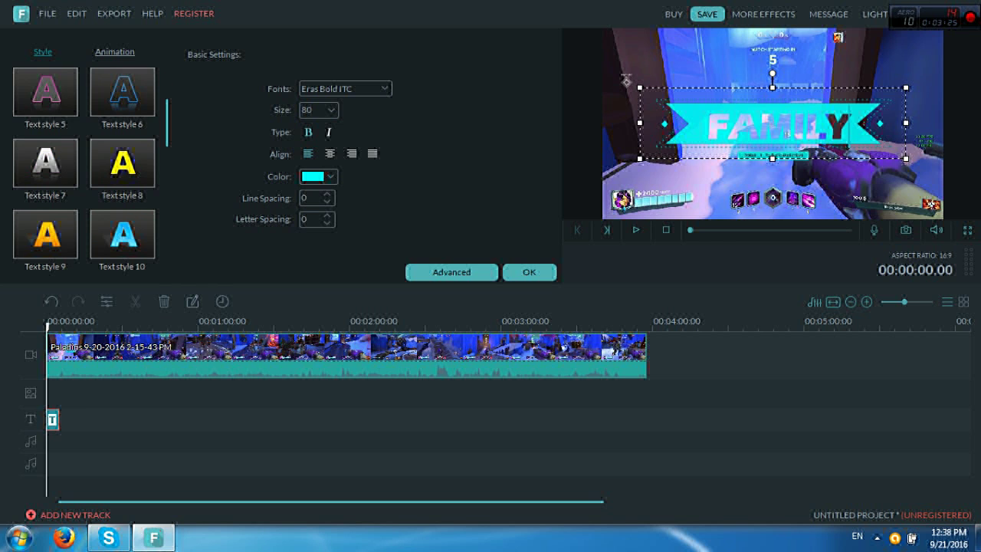
scroll(84, 169, "up", 2)
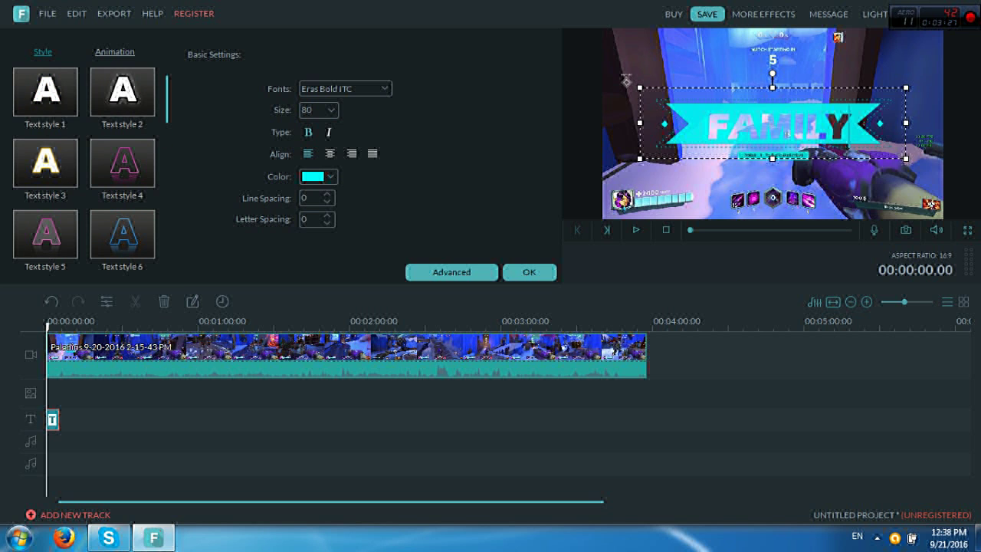
left_click(121, 91)
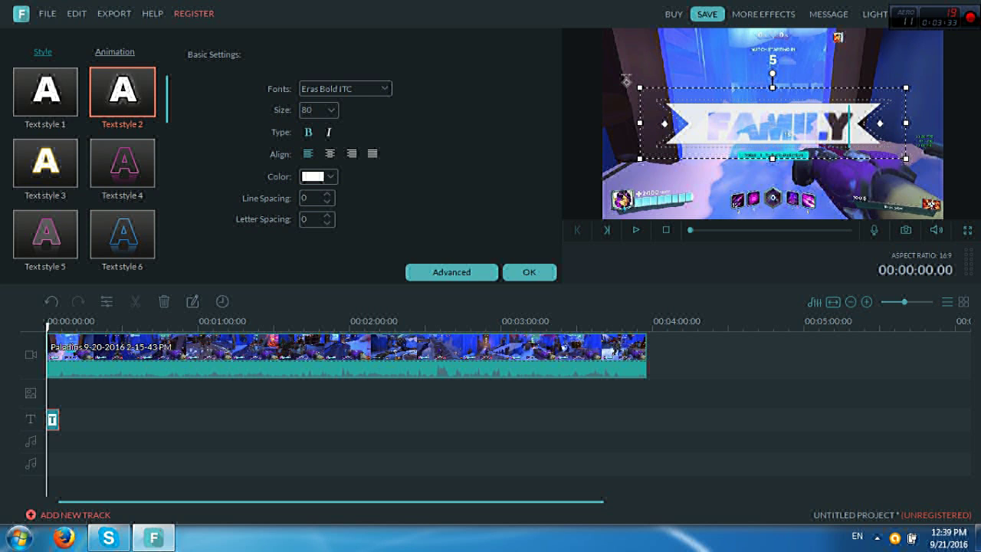
left_click(318, 176)
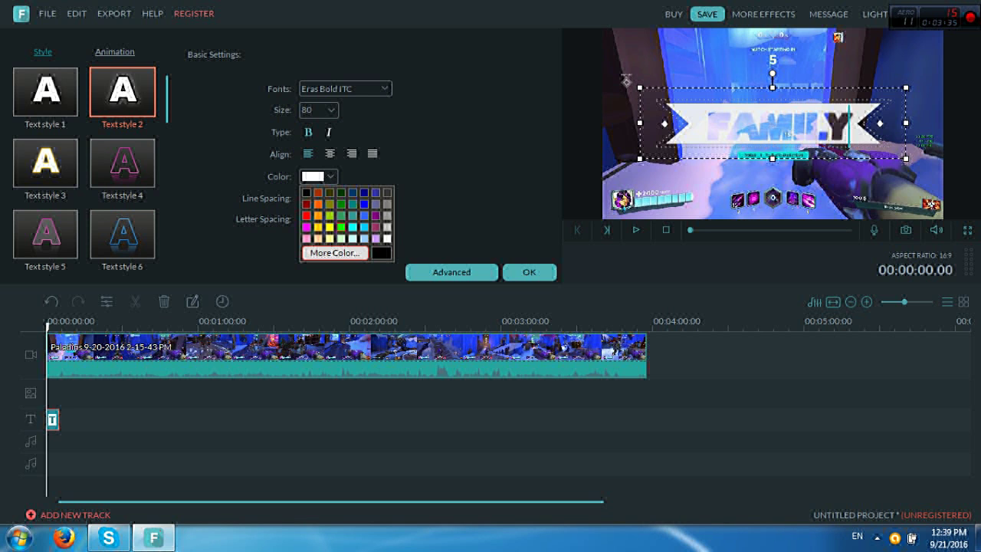
left_click(353, 227)
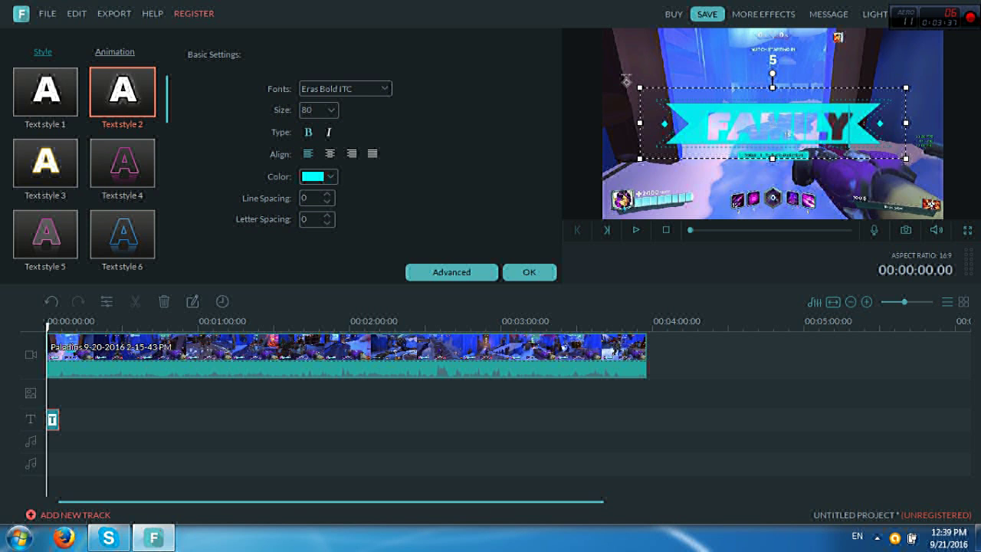
left_click(451, 273)
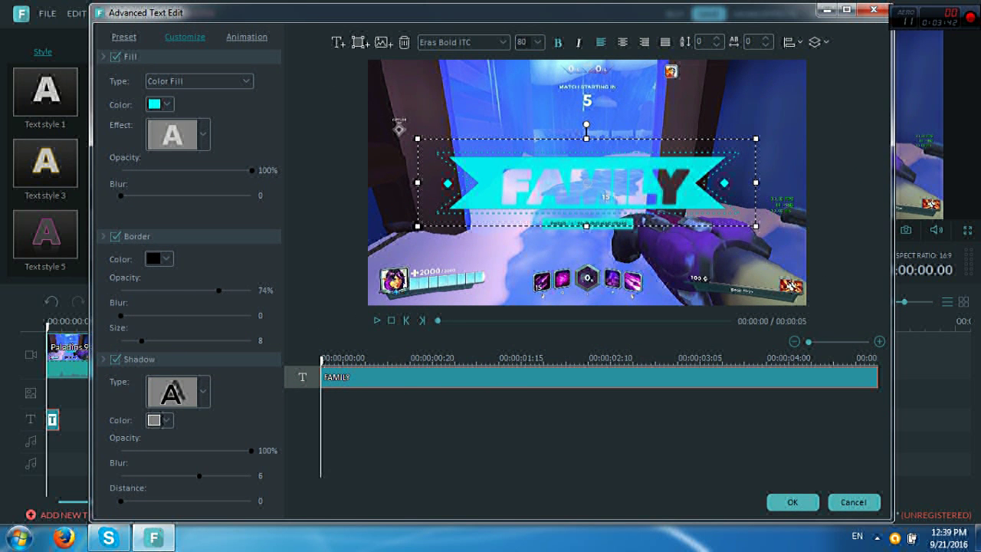
Scrub the Advanced Text Edit preview to check the cyan title, then accept it
left_click_drag(767, 358, 878, 358)
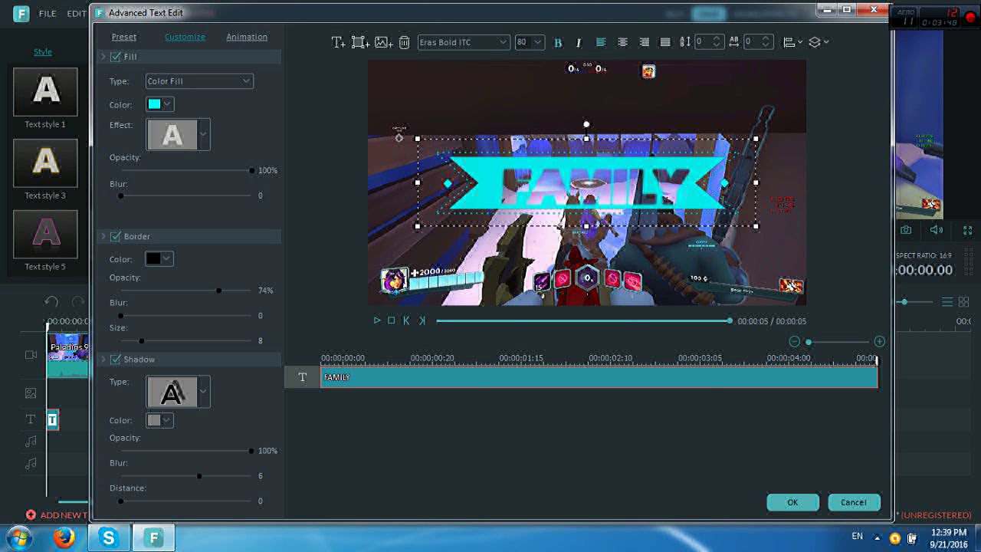
left_click(793, 502)
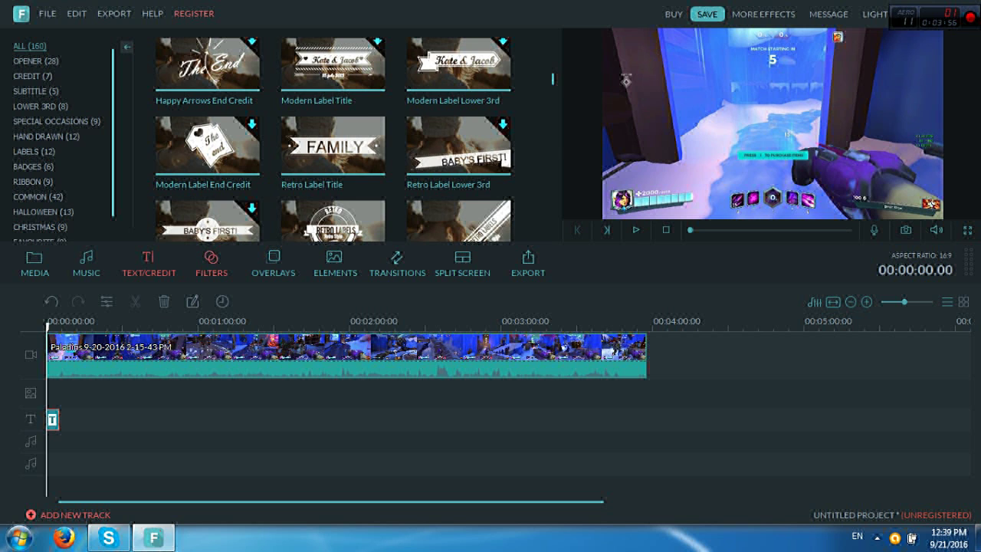
Replace the FAMILY wording with 'Blast' and apply the white Text style 3
double_click(787, 133)
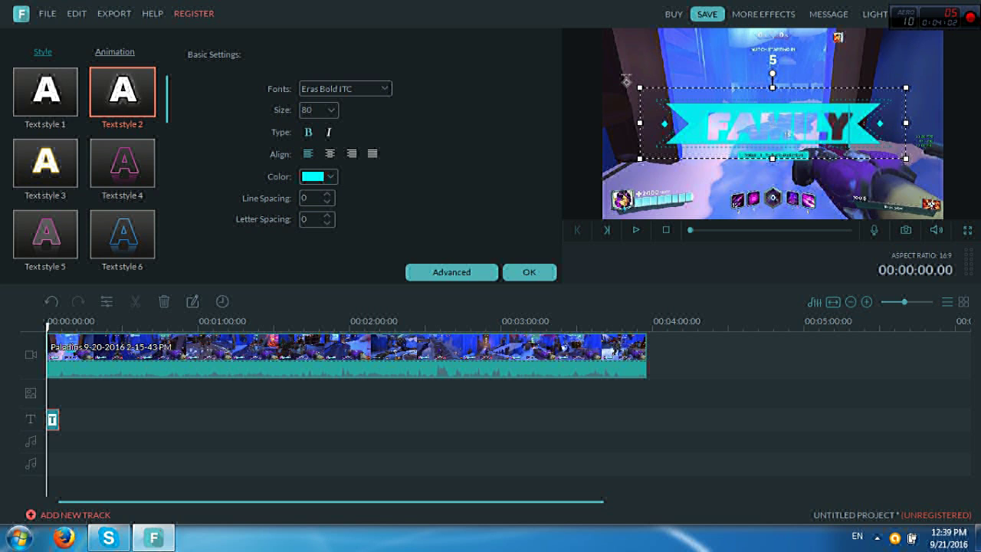
key("BackSpace")
key("BackSpace")
key("BackSpace")
key("BackSpace")
key("BackSpace")
key("BackSpace")
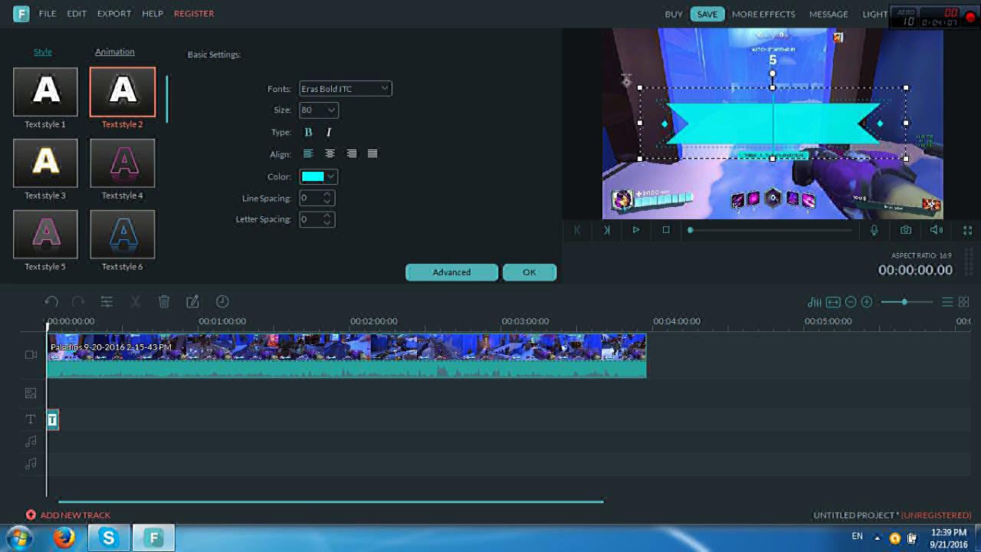
type("Blast")
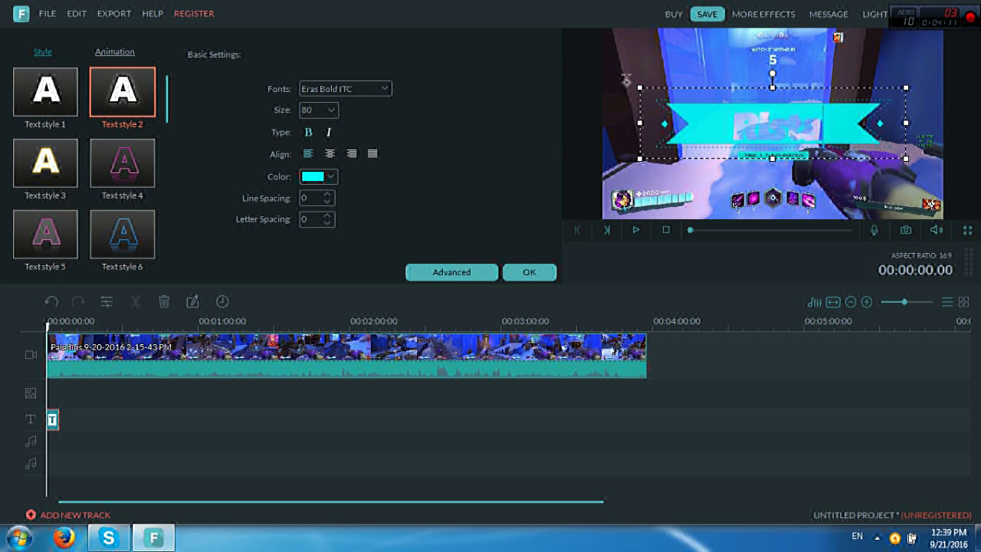
double_click(44, 162)
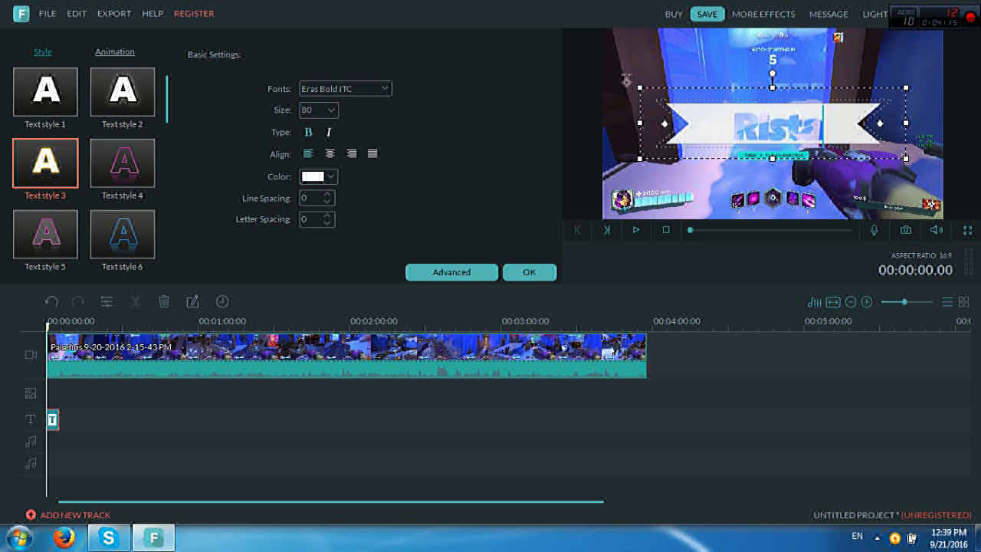
left_click(529, 272)
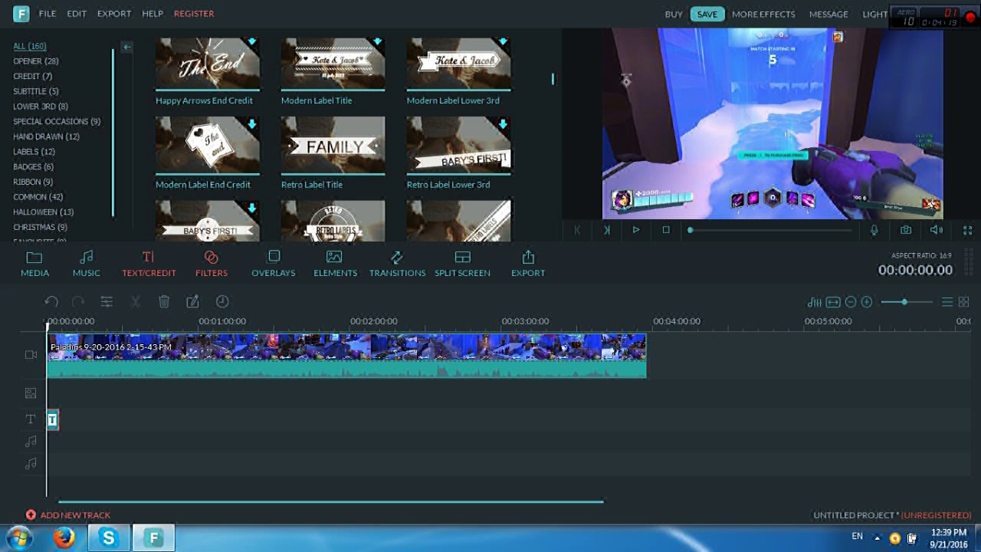
Apply the Particle 1 filter to the start of the video and preview the result
left_click(211, 261)
mouse_move(337, 73)
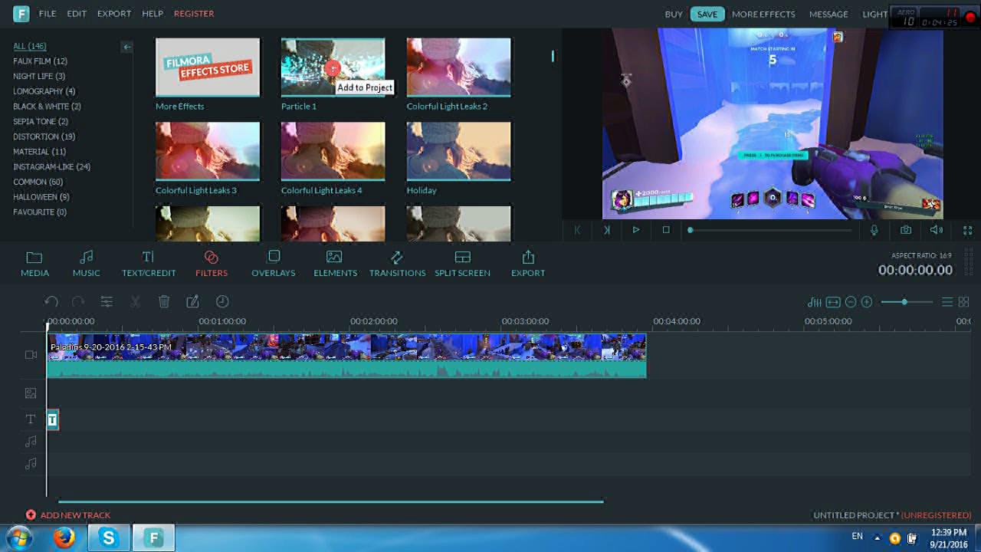
left_click(332, 68)
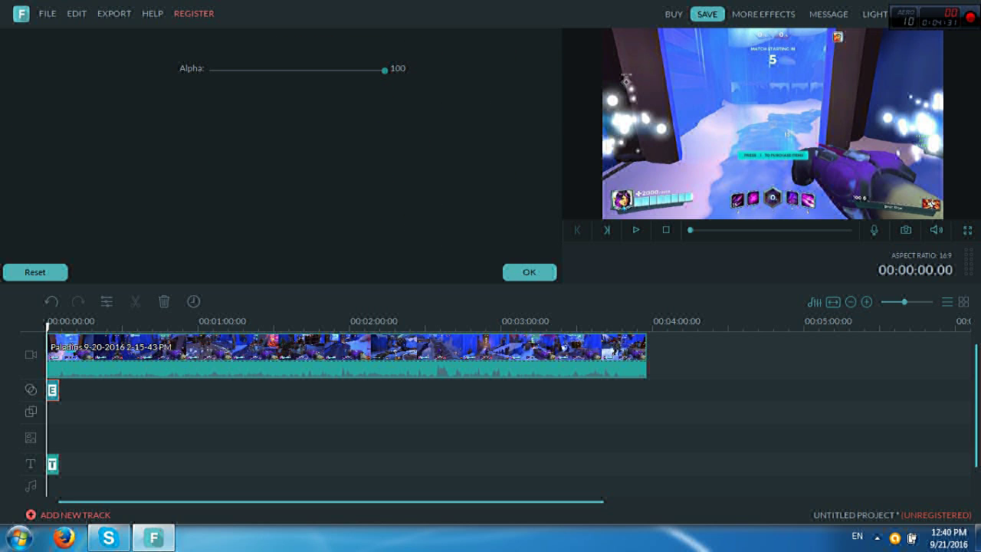
left_click(529, 272)
left_click(529, 272)
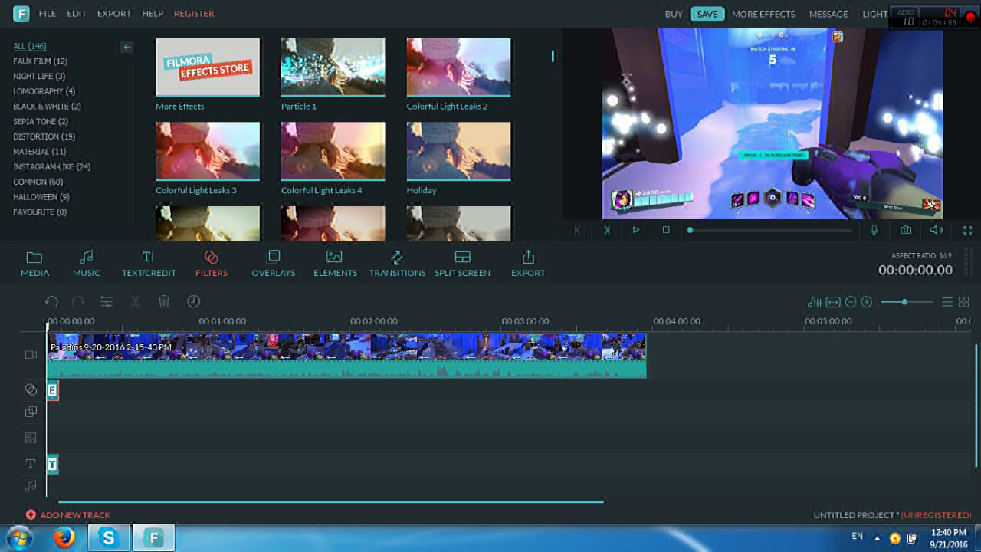
left_click(635, 229)
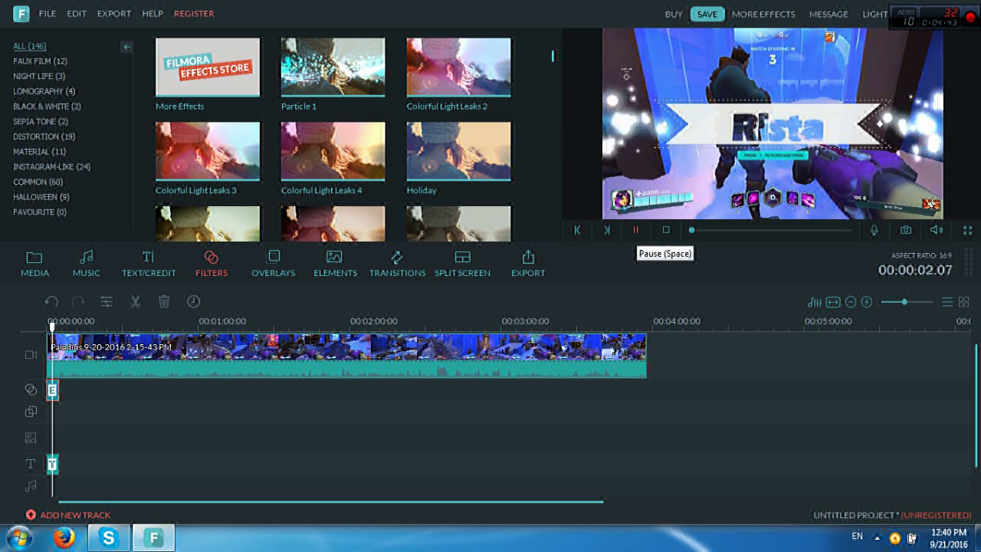
key("space")
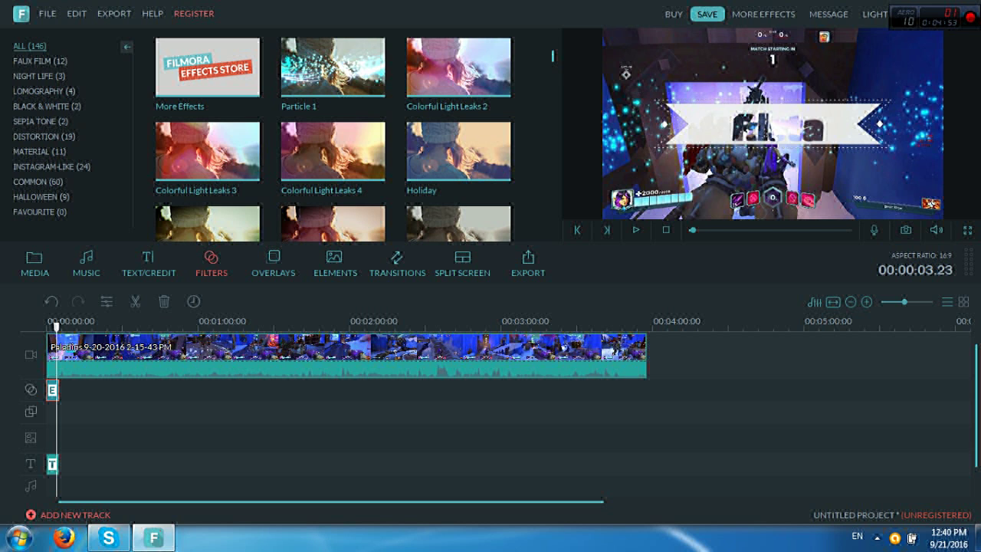
left_click(274, 261)
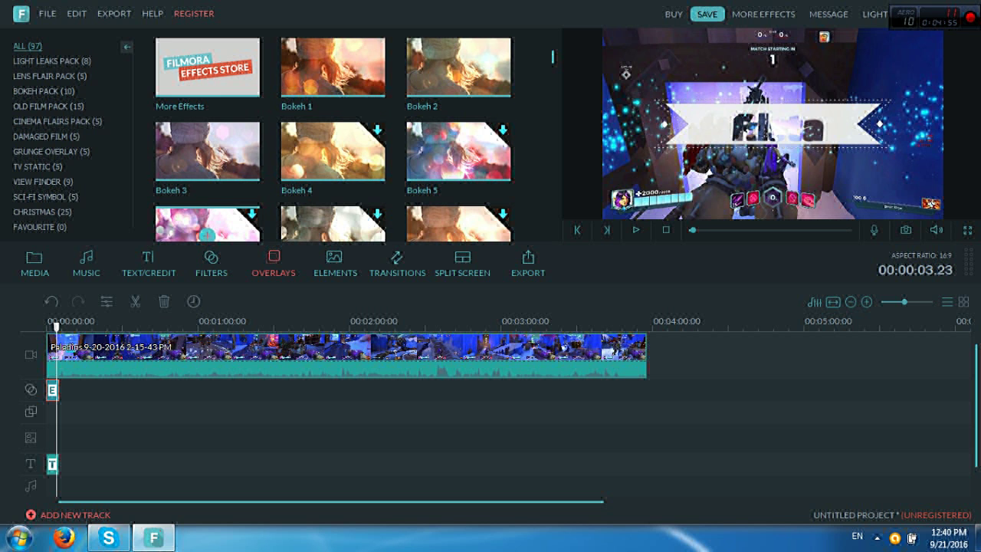
Place the BE MINE sticker at about 1:21, shrink it into the bottom-left corner, and preview
left_click(335, 262)
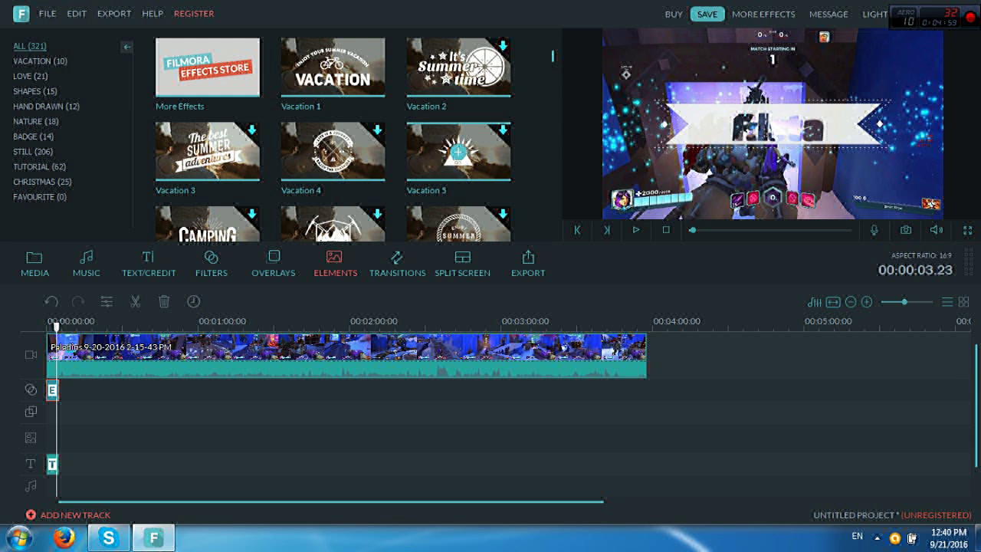
scroll(458, 151, "down", 2)
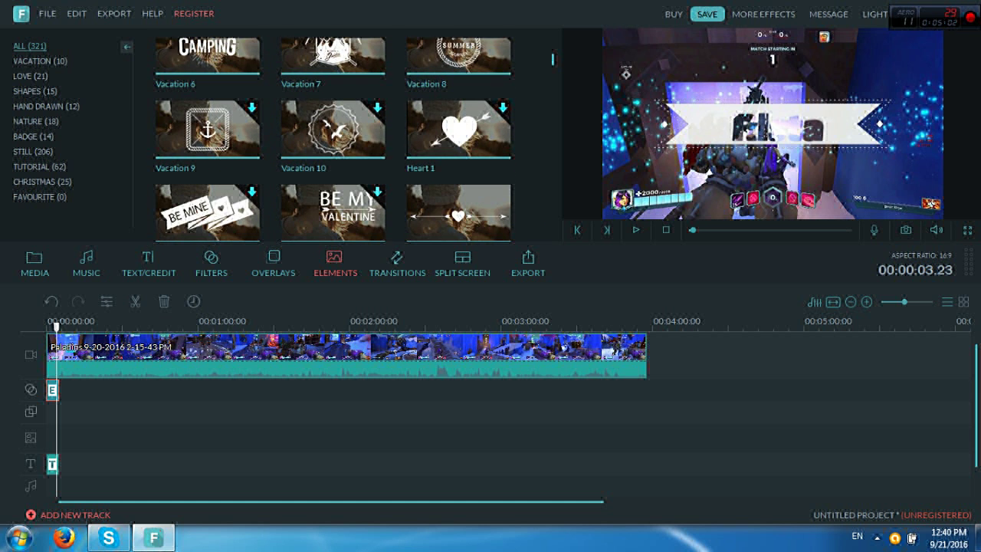
left_click(222, 221)
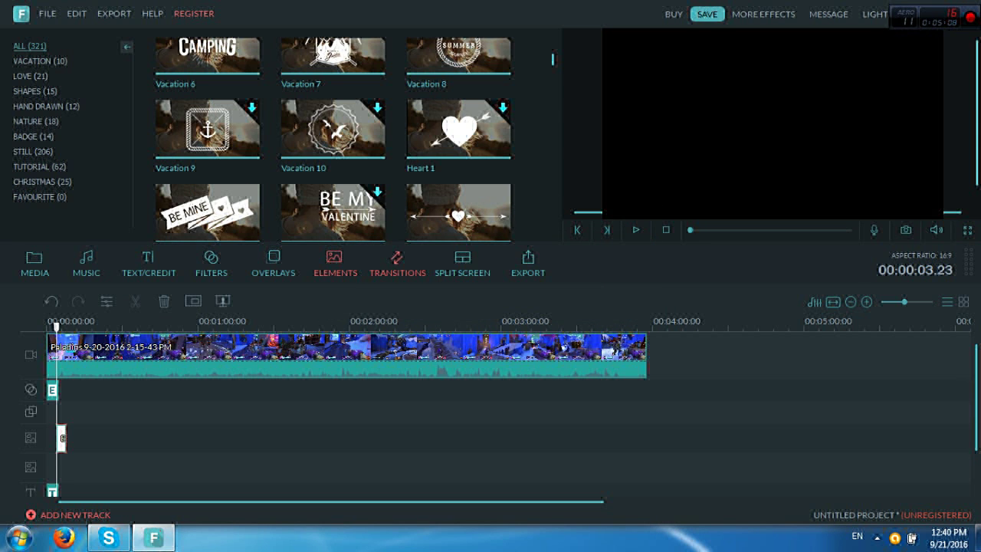
left_click_drag(62, 438, 258, 438)
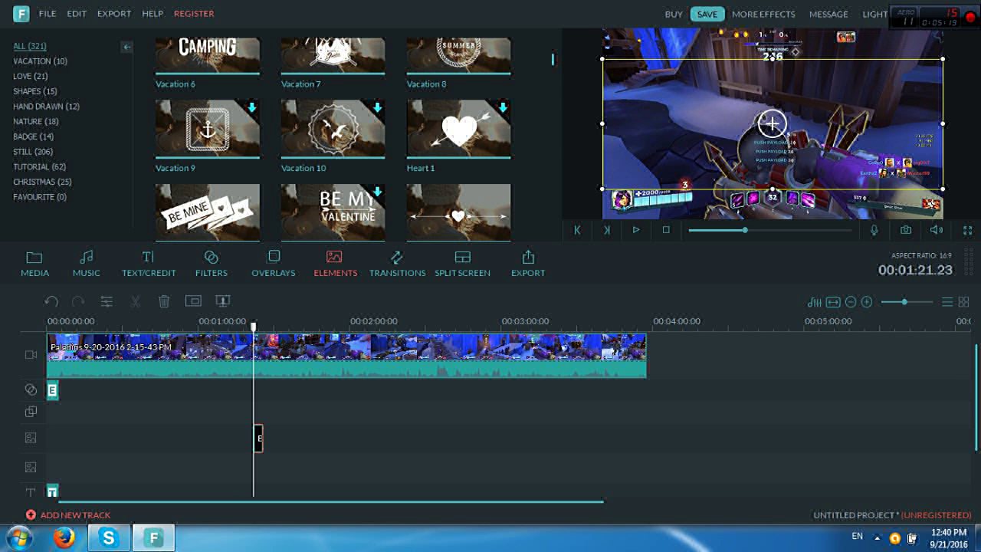
left_click_drag(943, 59, 690, 143)
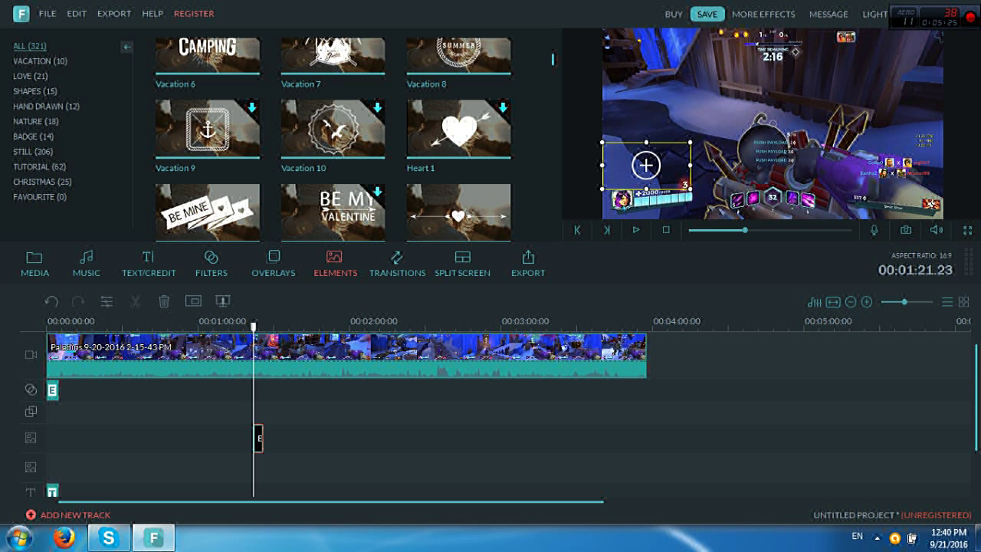
left_click_drag(646, 164, 646, 195)
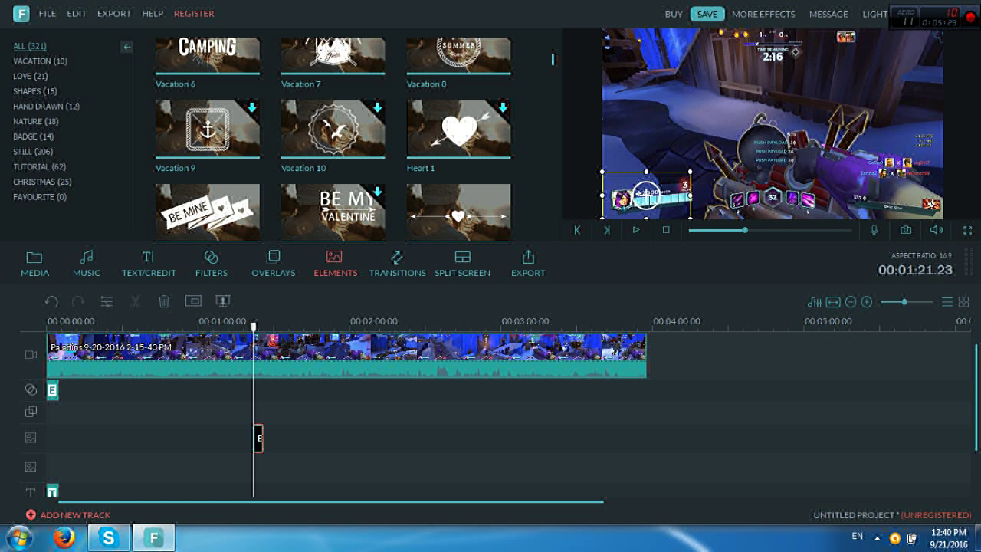
left_click(636, 229)
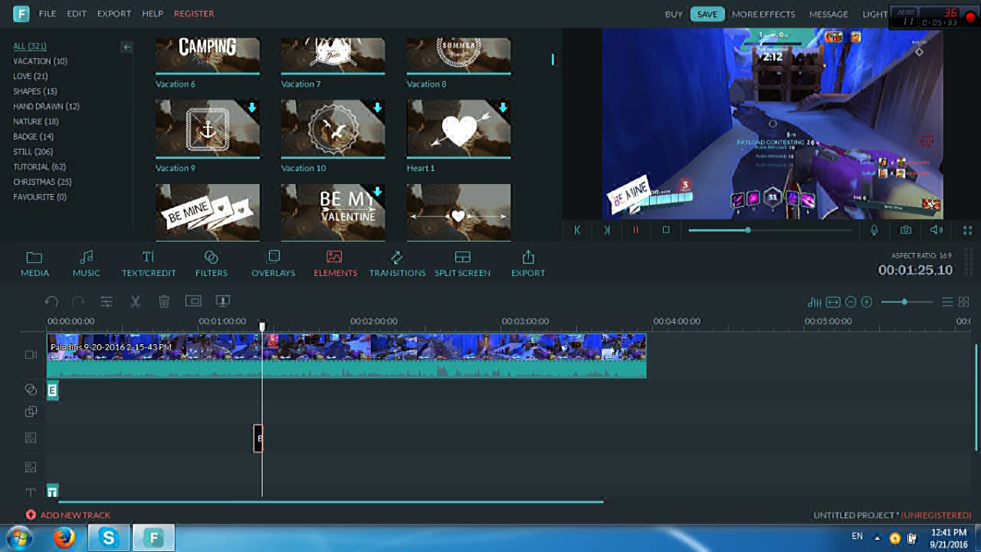
left_click(648, 196)
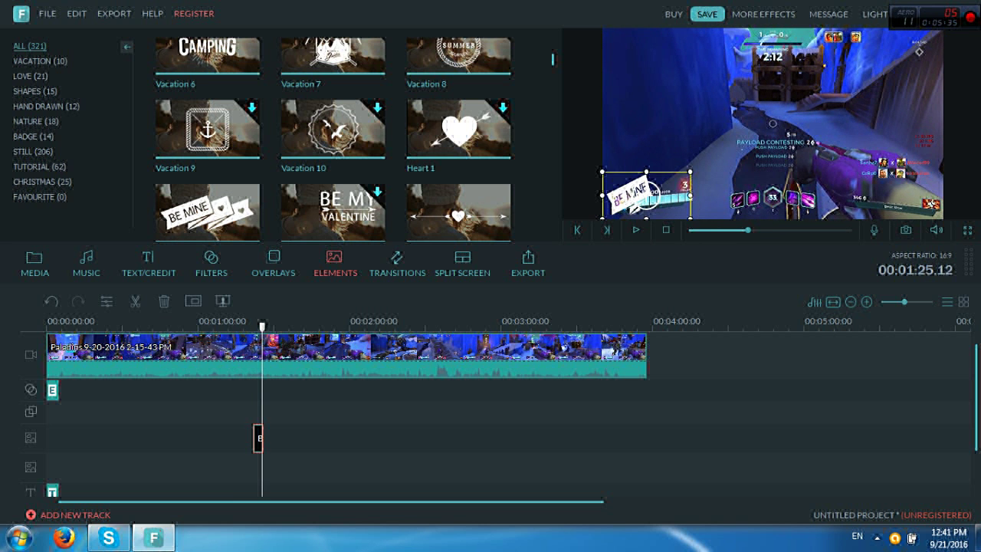
left_click(397, 265)
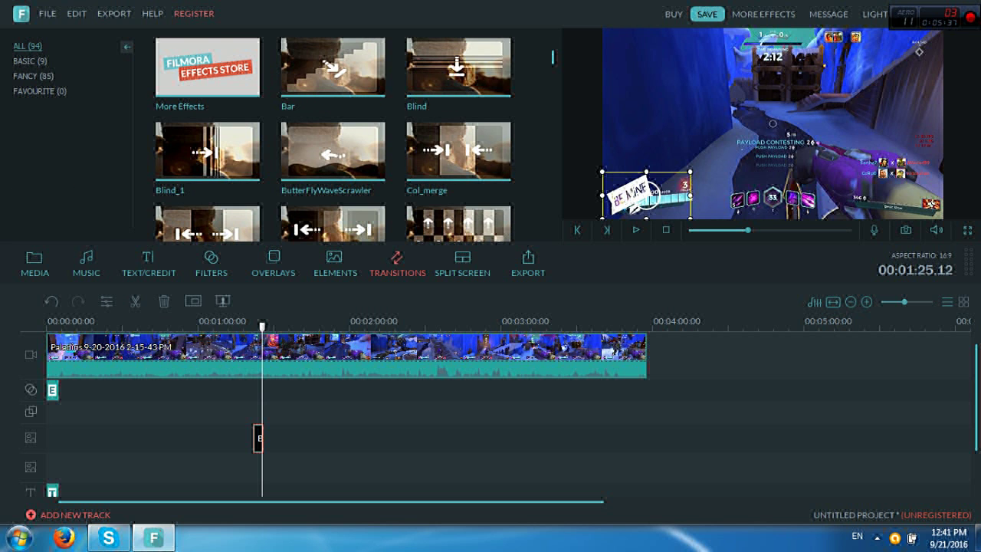
Split the gameplay clip at 1:49 and 2:42, then delete the middle section
left_click_drag(262, 325, 323, 326)
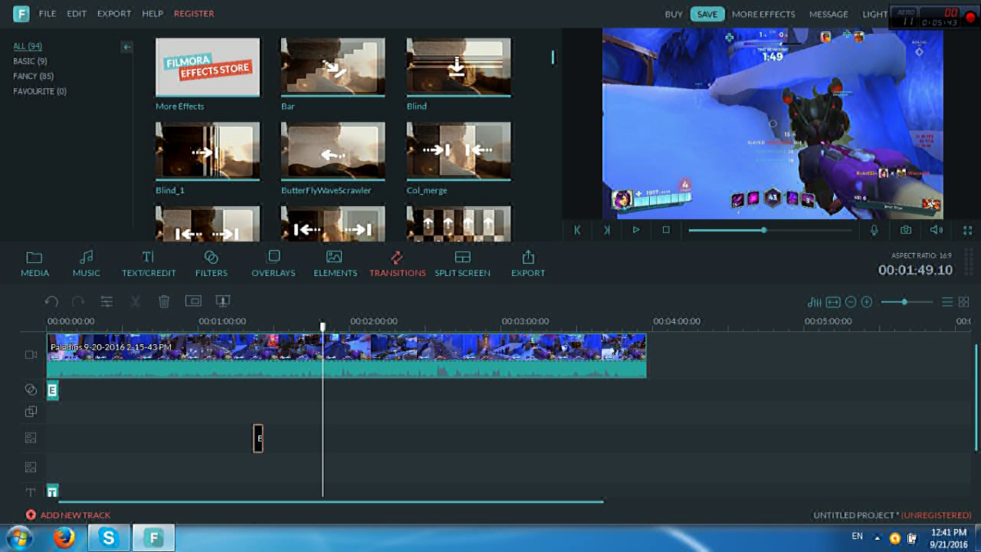
left_click(330, 357)
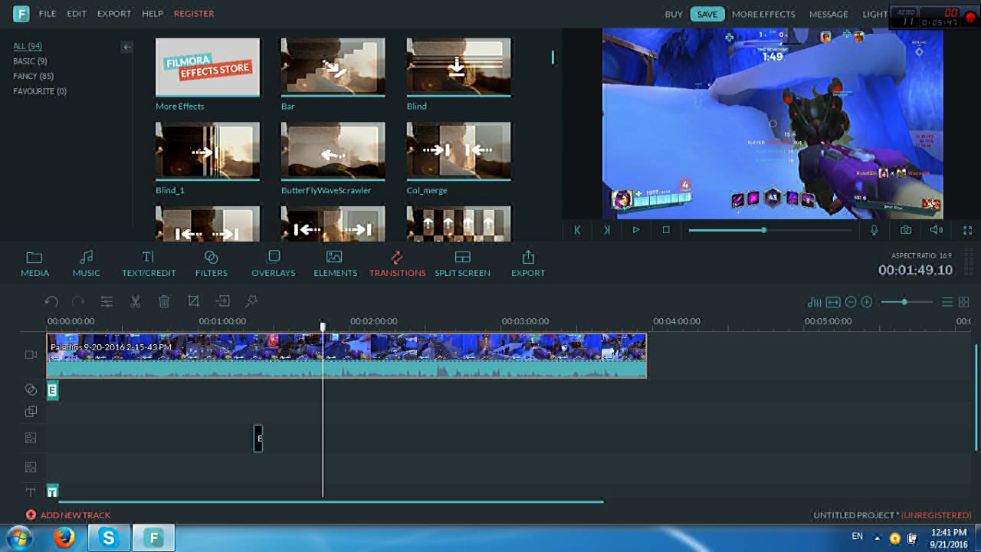
left_click(135, 301)
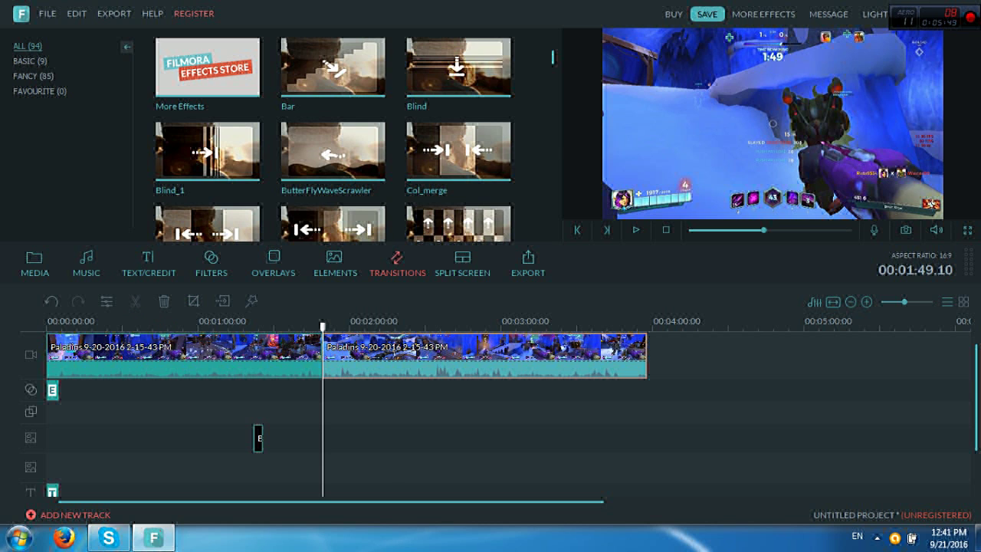
left_click_drag(322, 326, 457, 326)
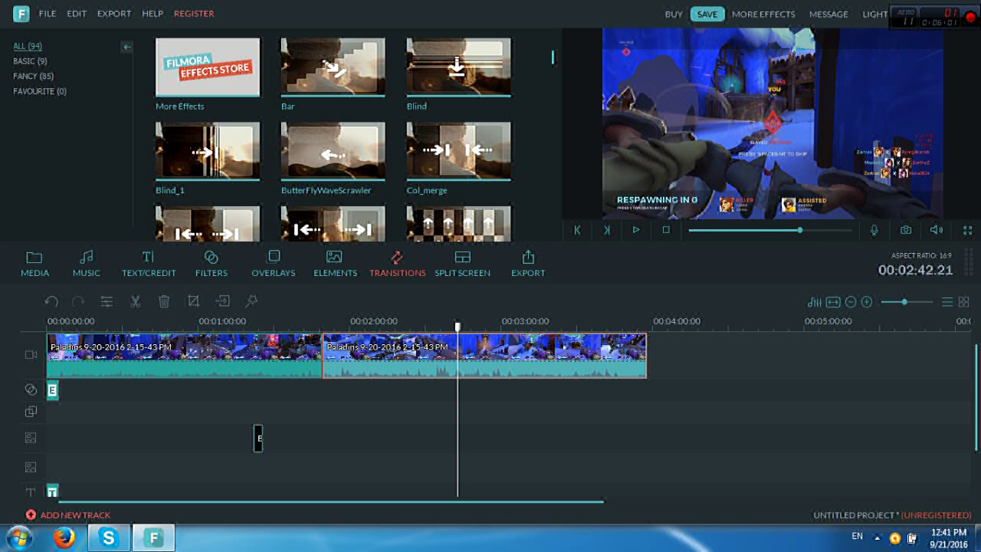
left_click(135, 301)
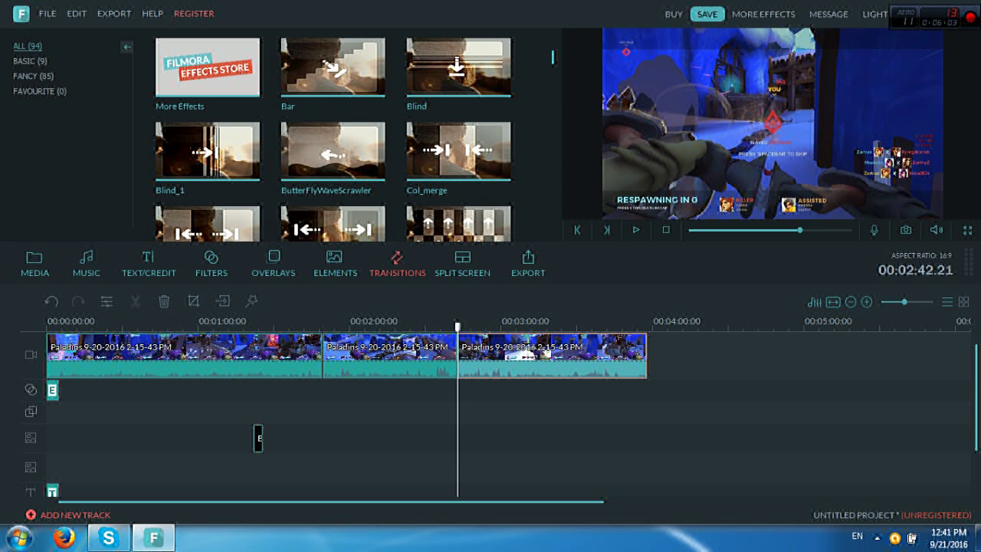
left_click(323, 360)
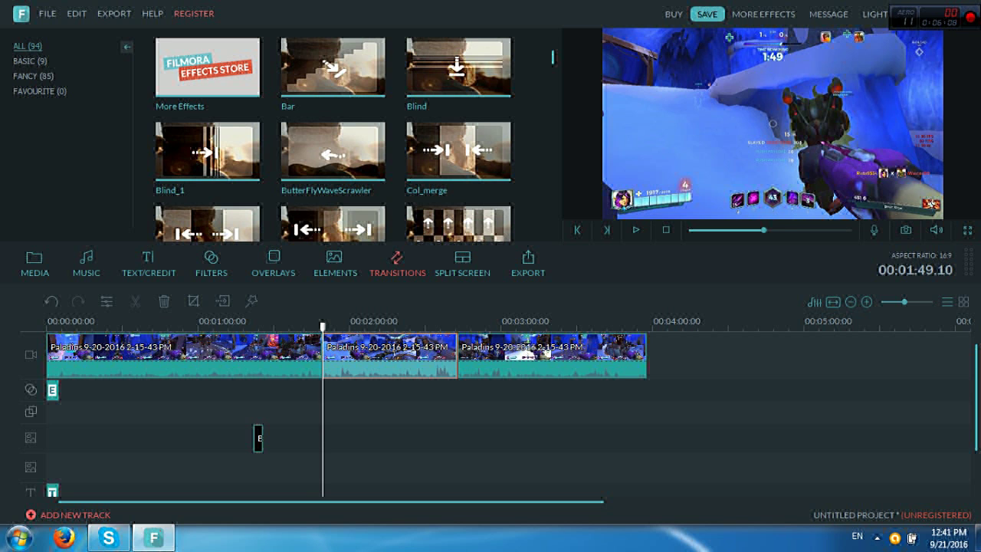
key("Delete")
key("Home")
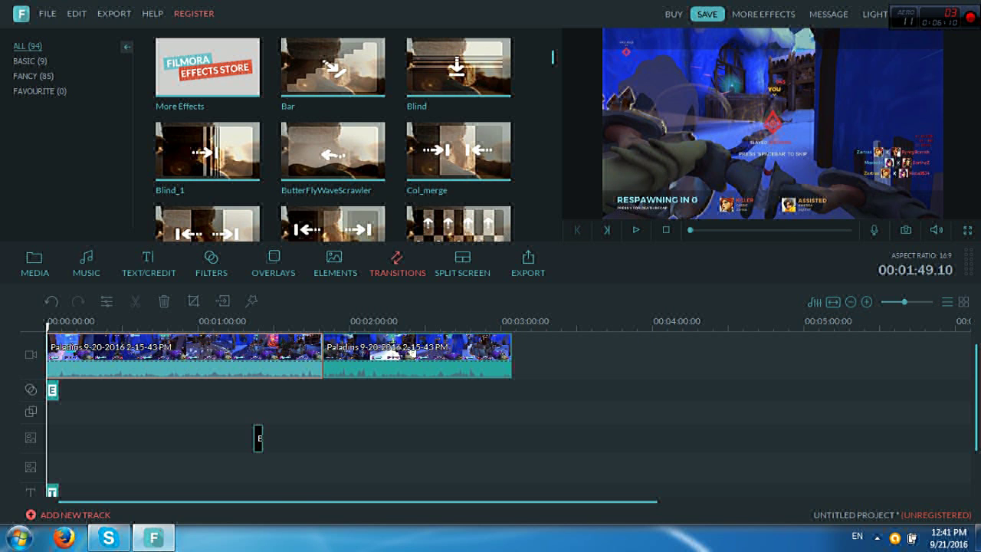
left_click_drag(48, 326, 321, 326)
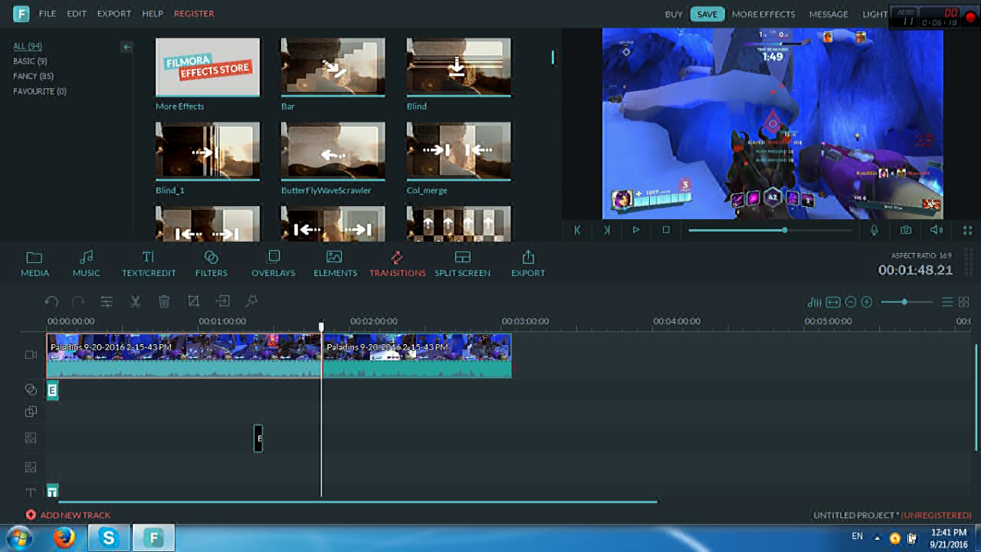
Add the Cross_split transition at the join between the two gameplay clips and preview it
scroll(334, 138, "down", 5)
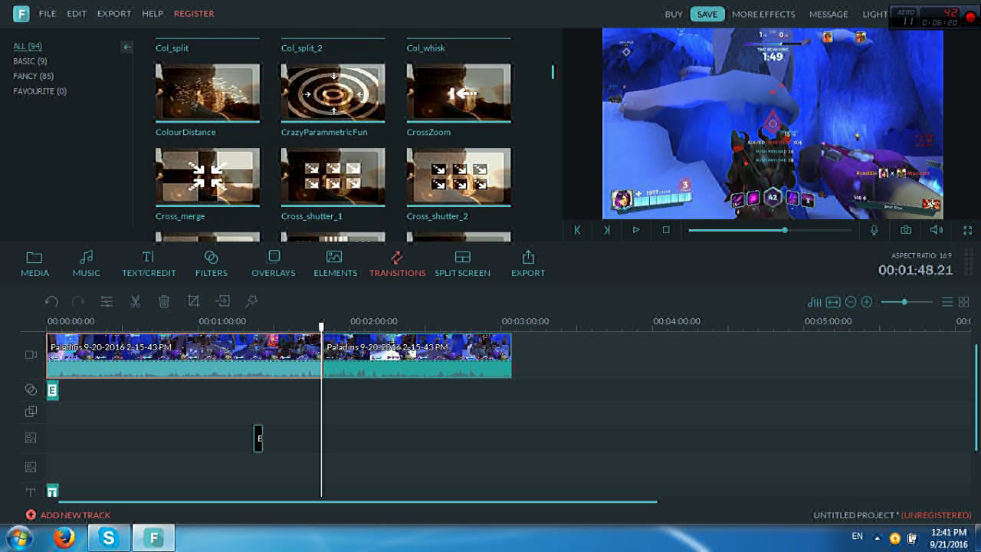
scroll(333, 138, "down", 4)
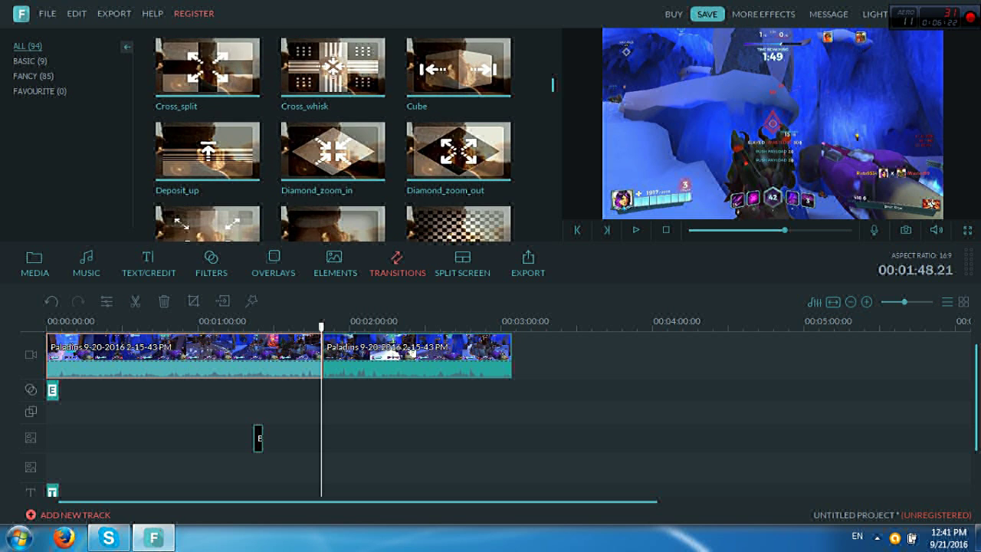
scroll(333, 138, "down", 4)
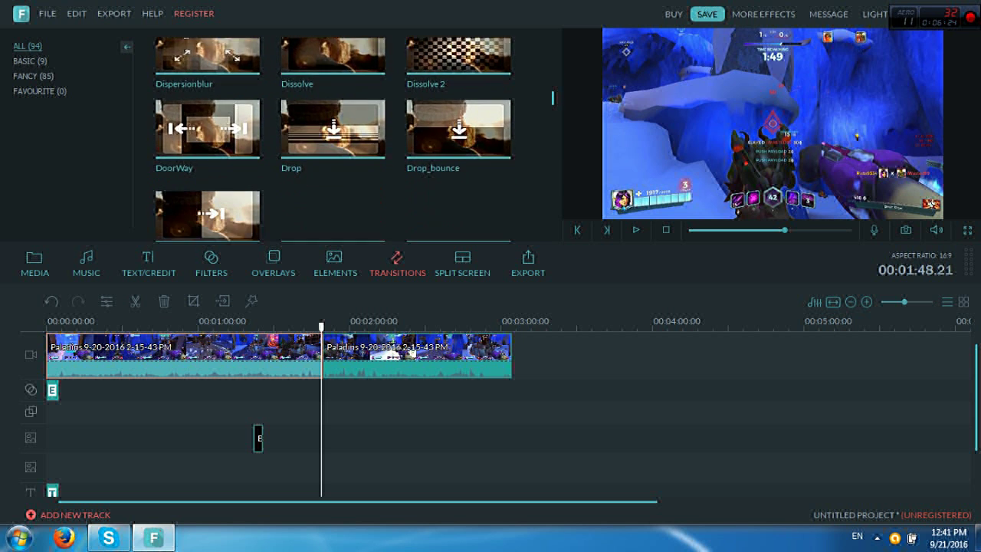
scroll(334, 138, "down", 2)
scroll(334, 138, "up", 5)
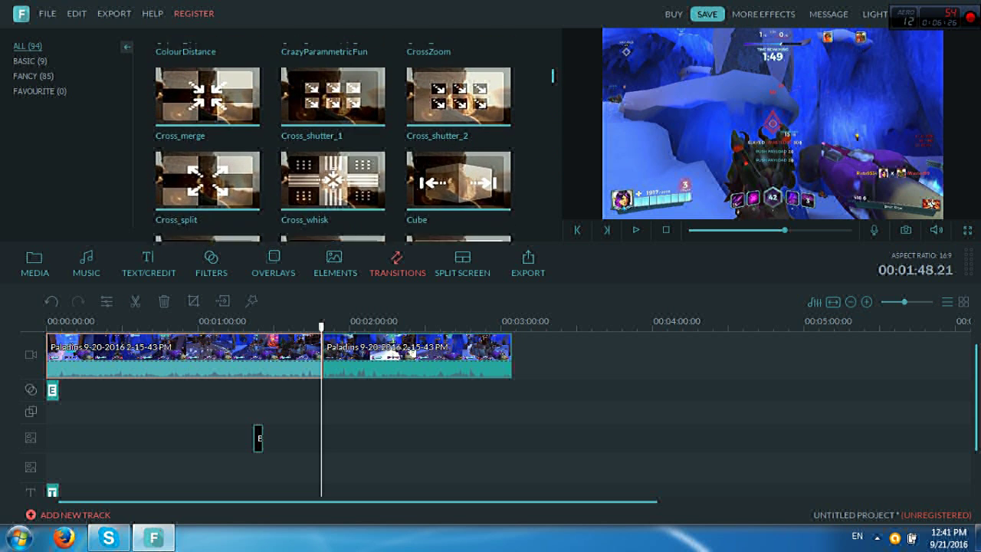
scroll(333, 138, "up", 1)
left_click(207, 197)
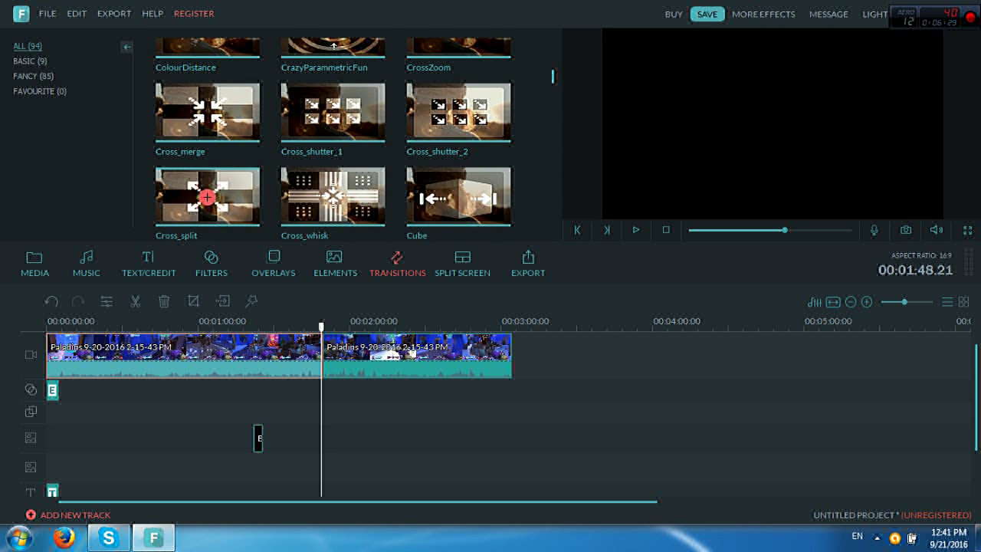
left_click(207, 198)
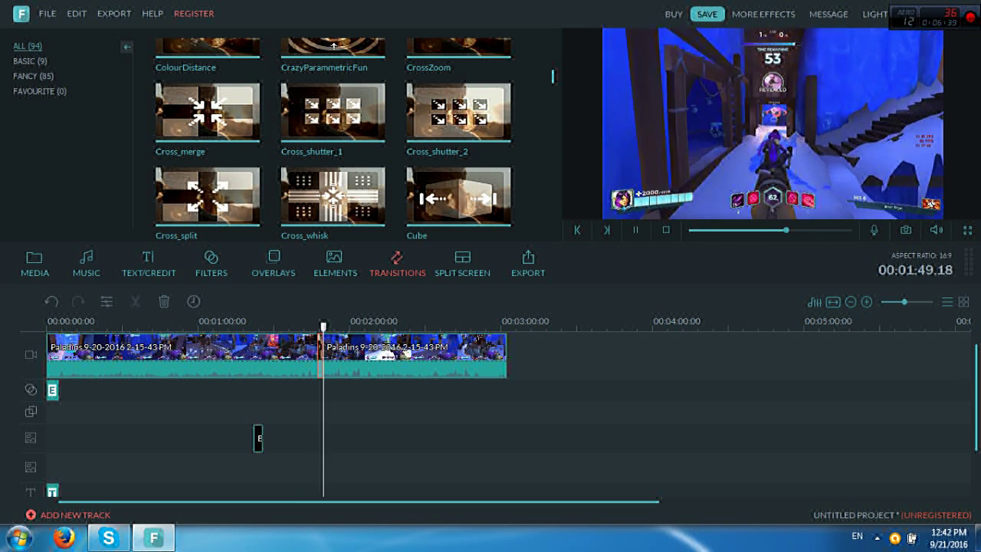
left_click(636, 230)
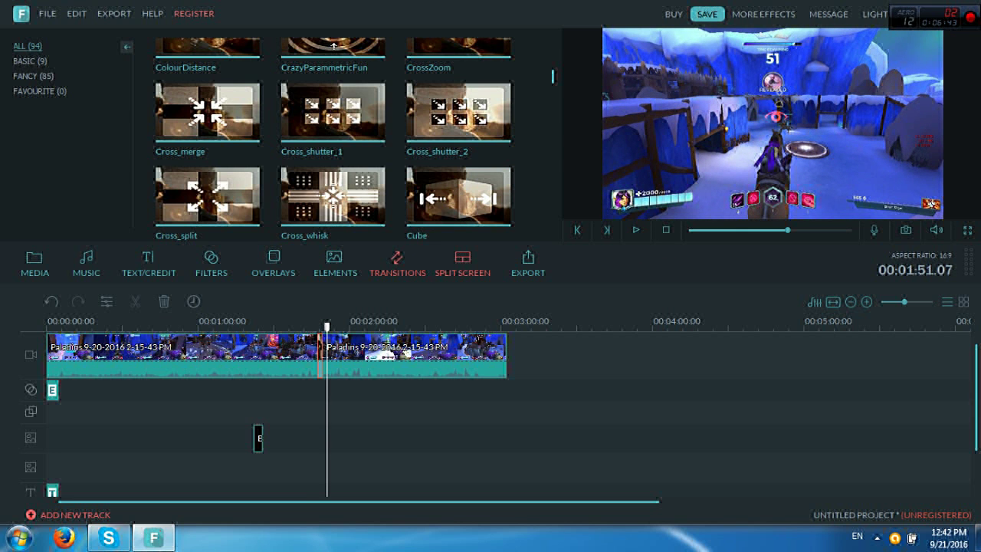
Add the first two-panel side-by-side split-screen preset at the clip join and confirm its editor
left_click(463, 261)
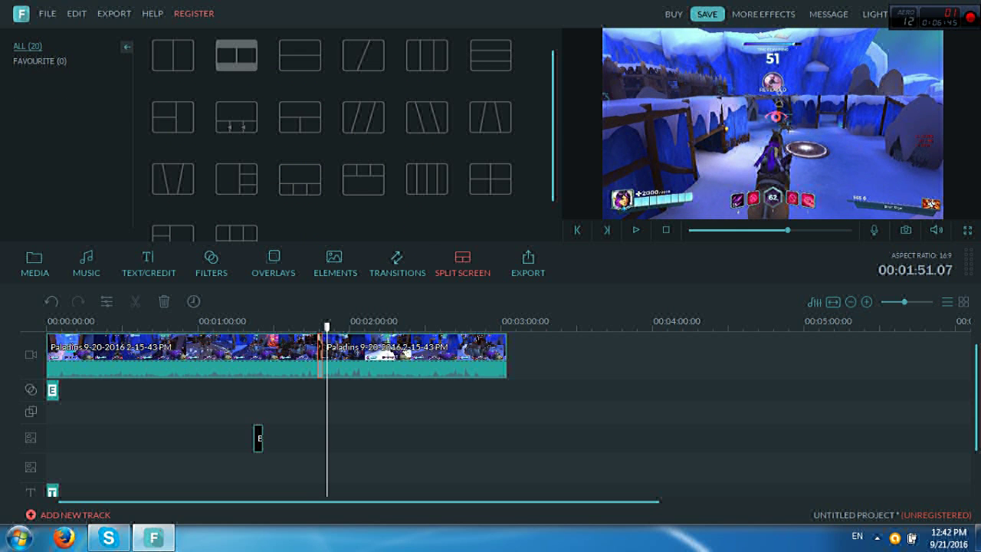
mouse_move(194, 68)
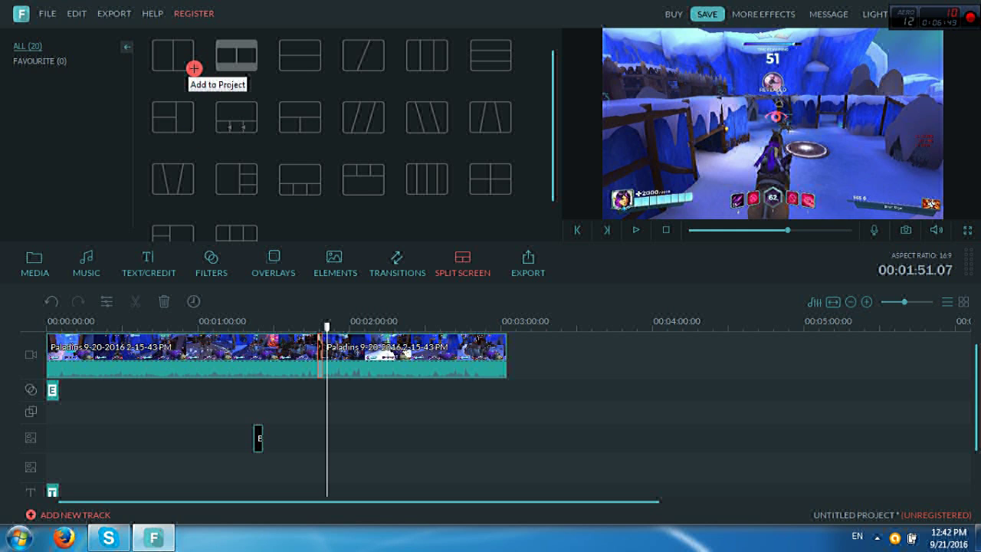
left_click(194, 68)
double_click(180, 57)
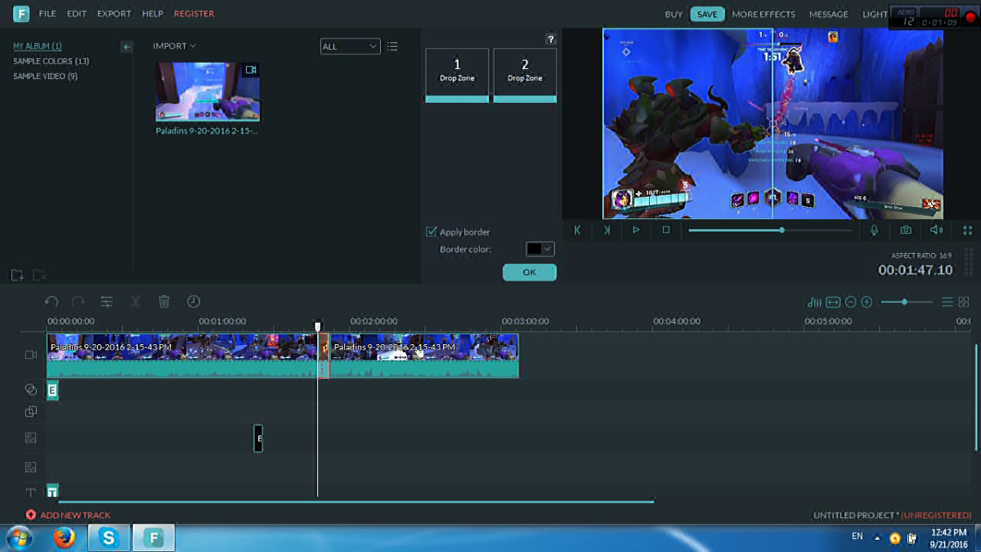
left_click(529, 272)
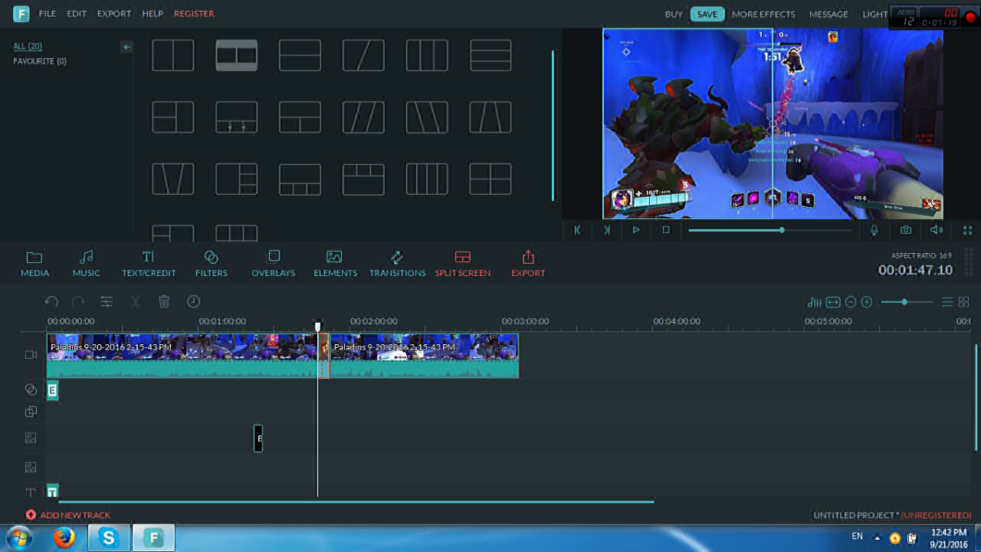
key("ctrl+e")
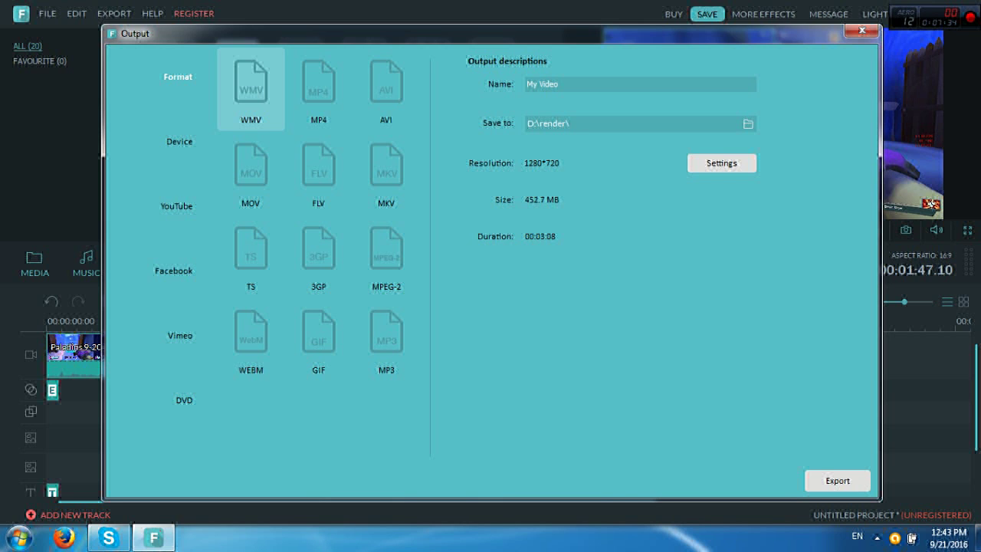
Replace the existing output name in the export window with TUTORIAL
triple_click(543, 85)
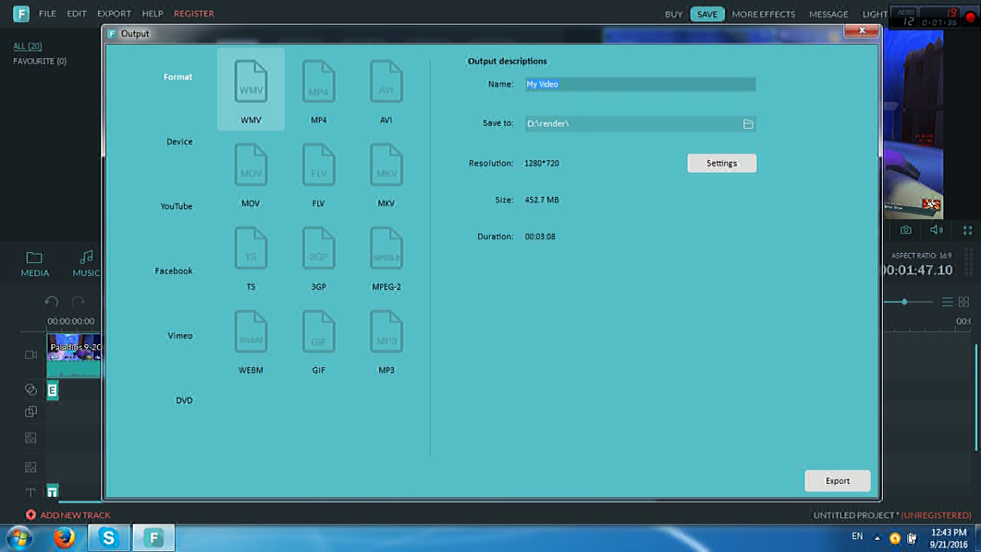
type("TUTORIAL")
Review the WMV encoder settings, keeping VC-1, 1280*720 resolution and 30 fps
left_click(722, 163)
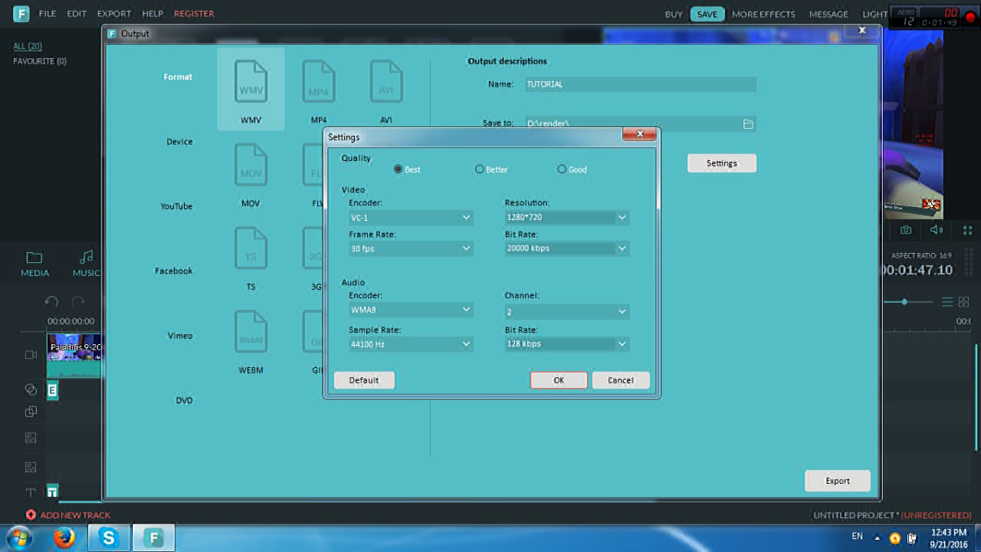
left_click(410, 217)
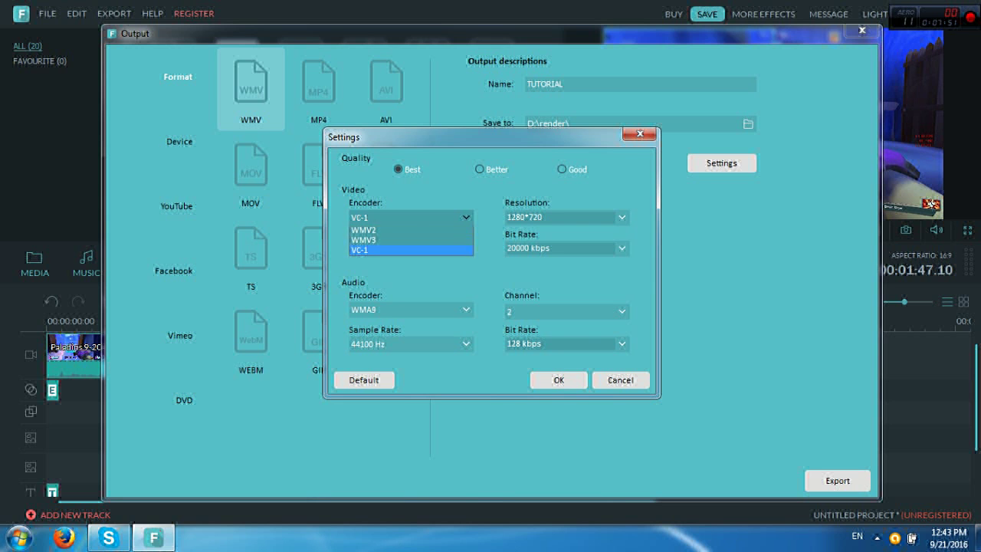
left_click(410, 248)
left_click(568, 217)
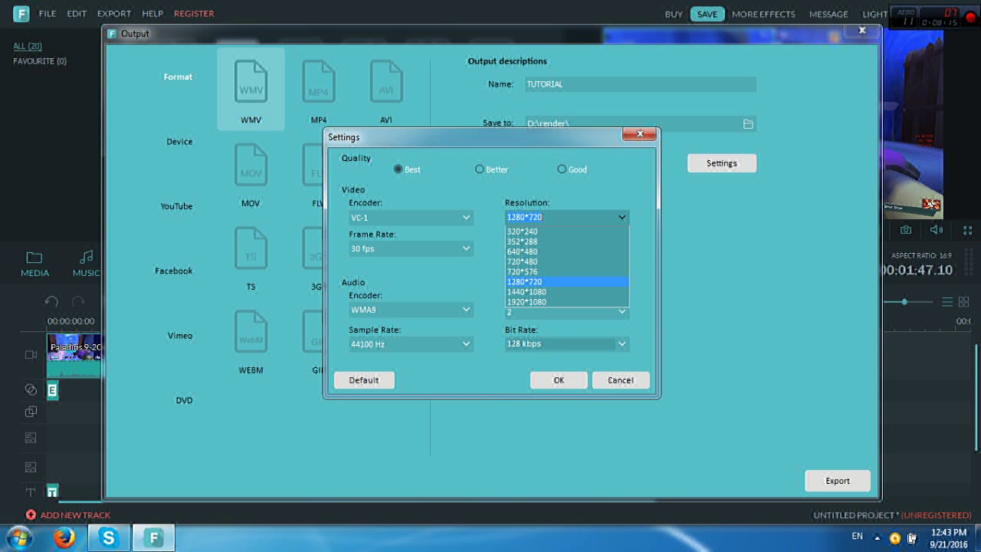
left_click(529, 282)
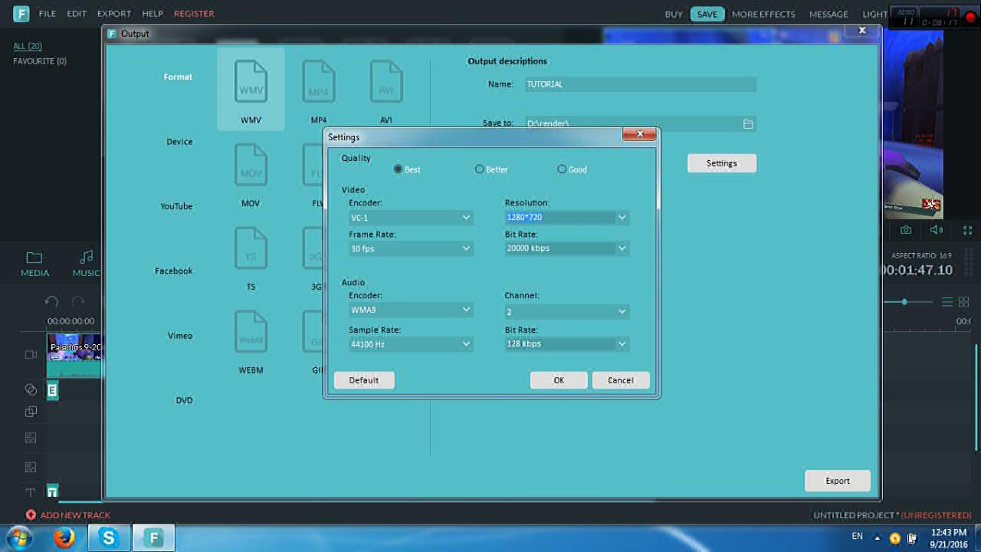
left_click(430, 248)
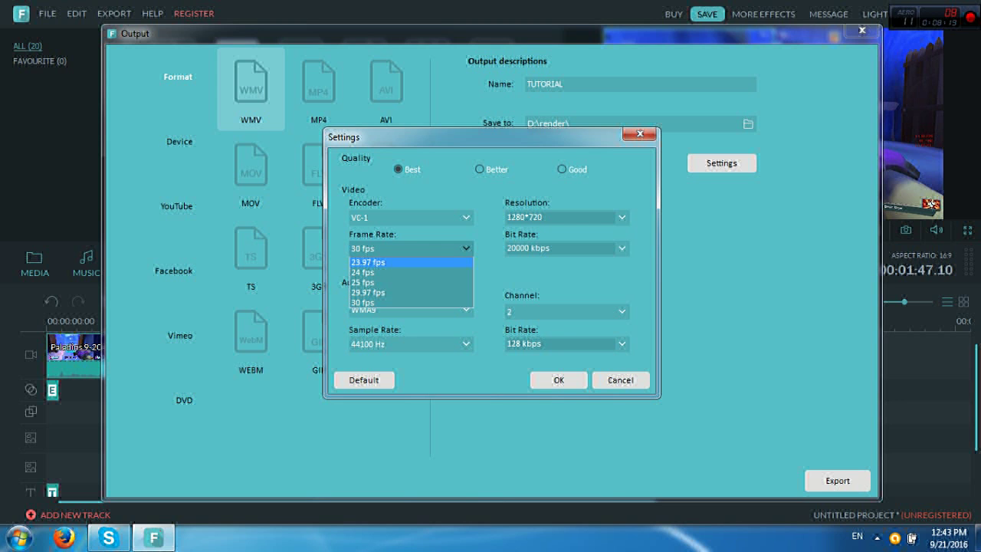
key("Escape")
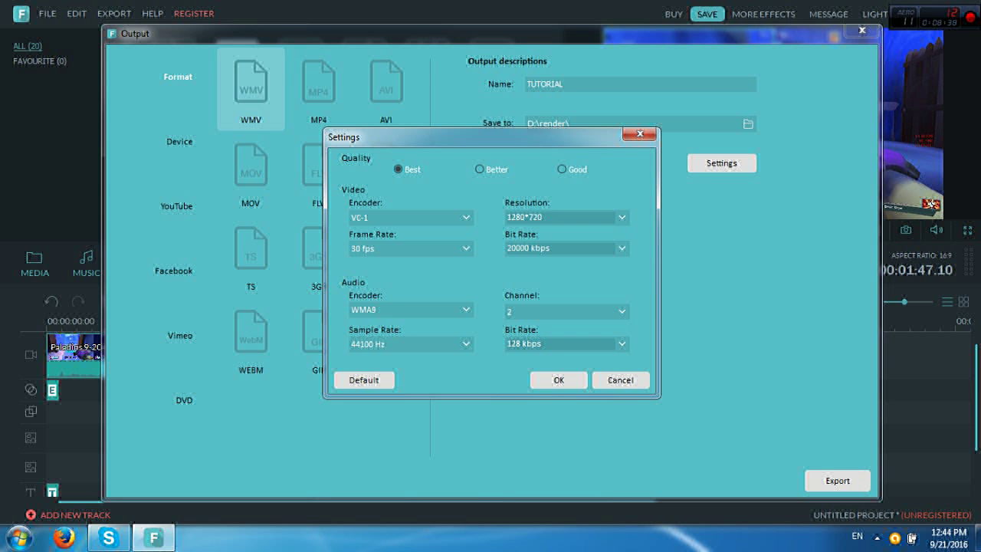
Raise the video bit rate to 30000 kbps and start the export
left_click(565, 247)
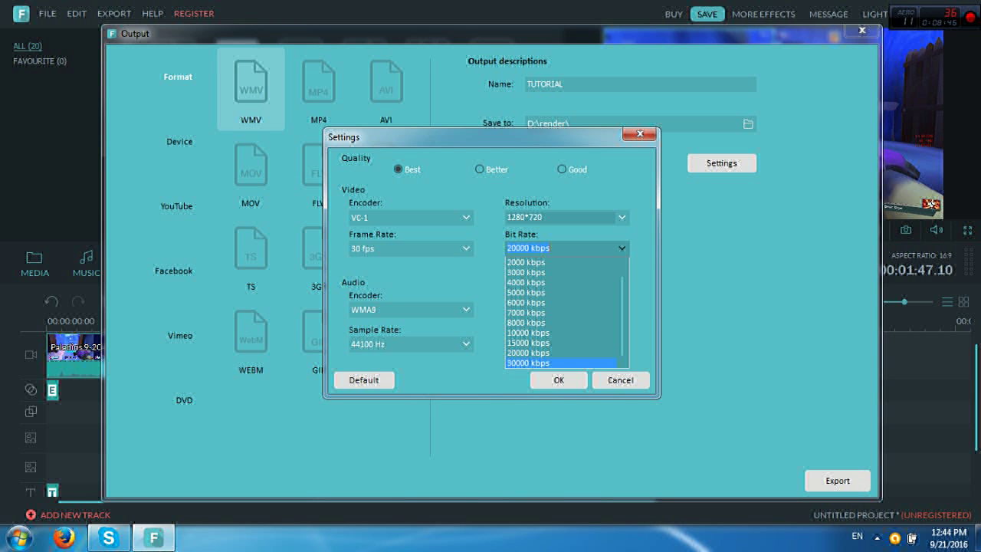
left_click(563, 363)
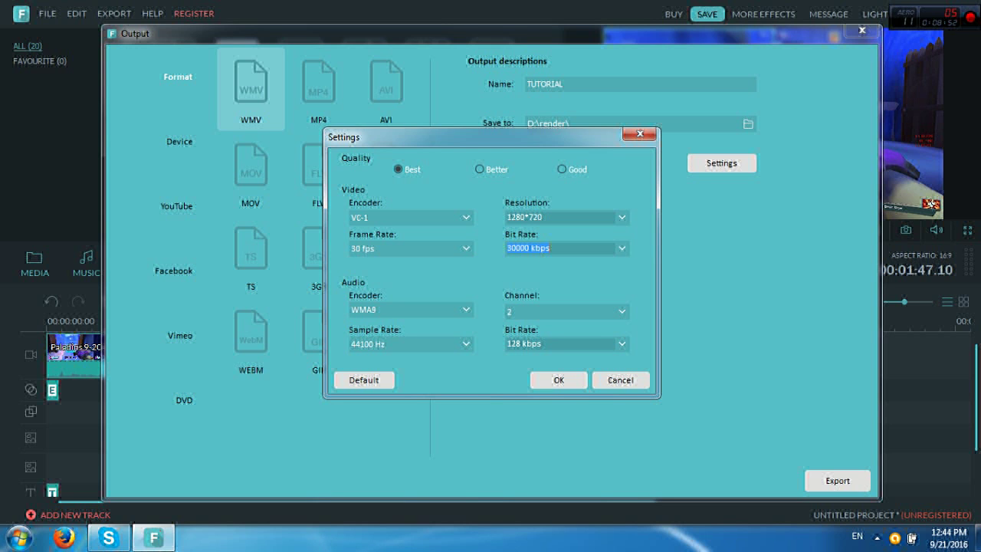
left_click(559, 379)
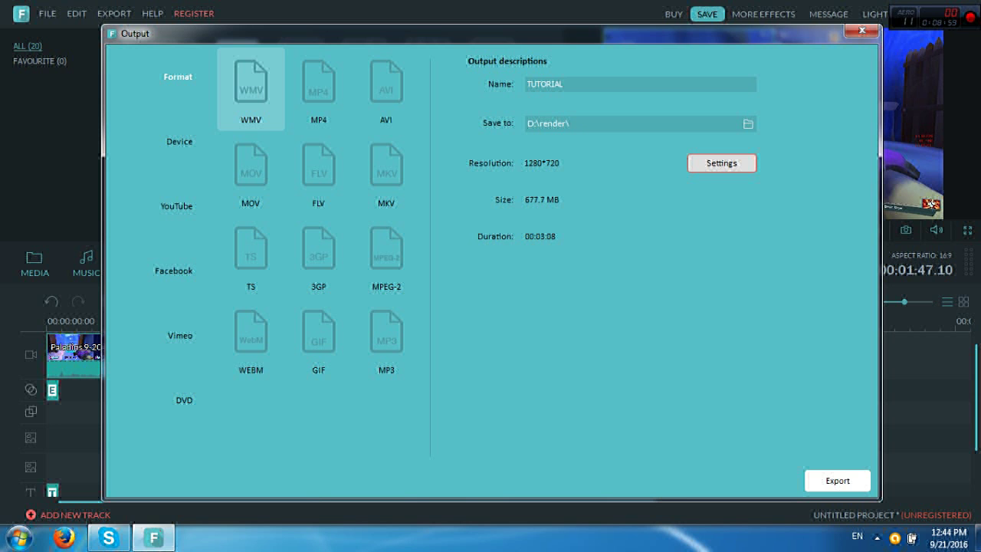
left_click(838, 480)
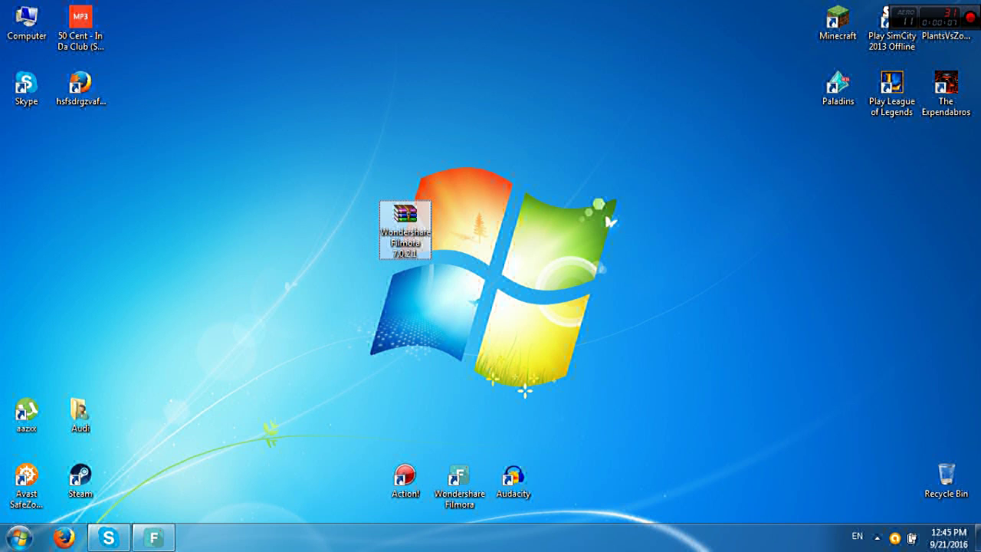
Move the Filmora 7.0.2.1 zip to the desktop centre and inspect its contents in WinRAR
left_click_drag(405, 218, 460, 218)
left_click_drag(504, 254, 317, 307)
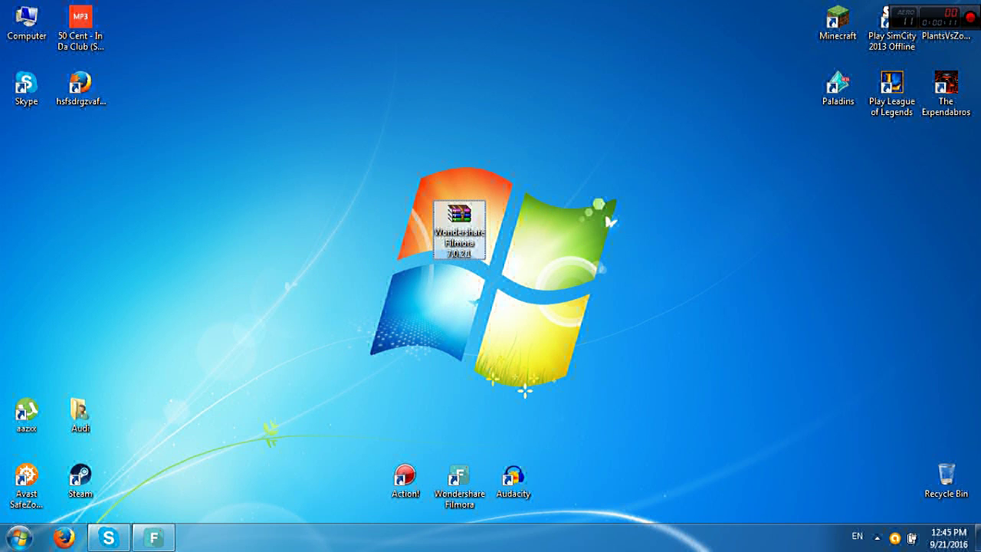
mouse_move(153, 538)
key("Return")
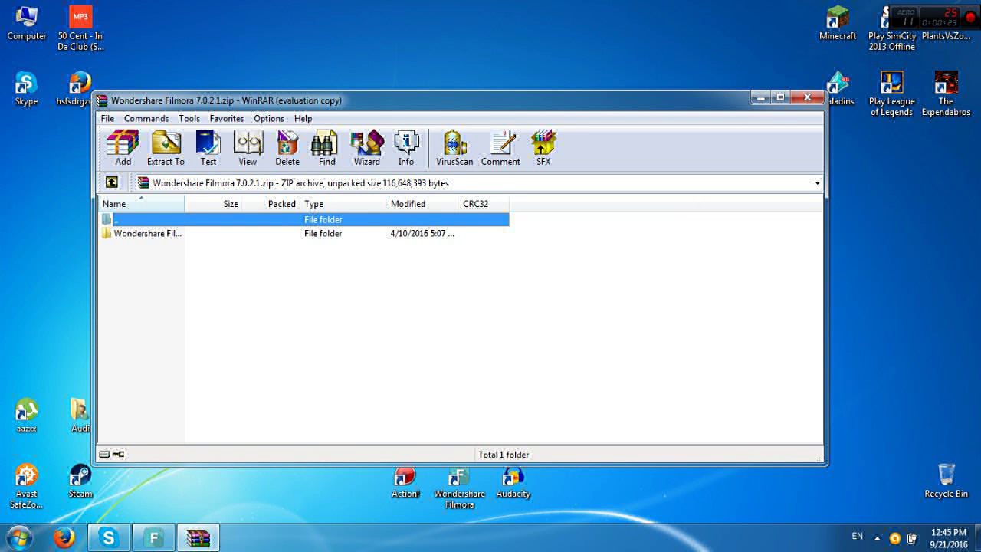
left_click(808, 98)
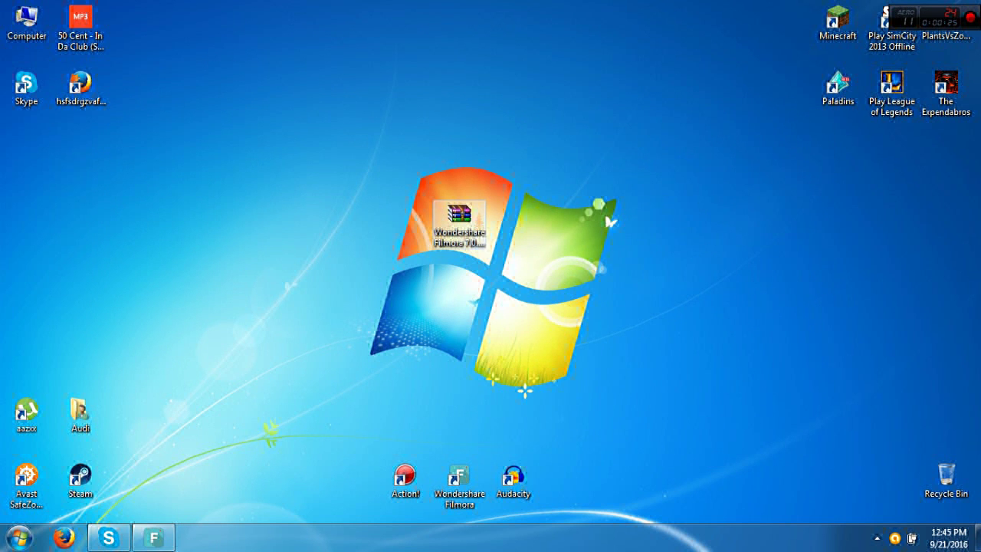
Extract the Filmora zip onto the desktop, open the extracted folder, then close it
right_click(466, 211)
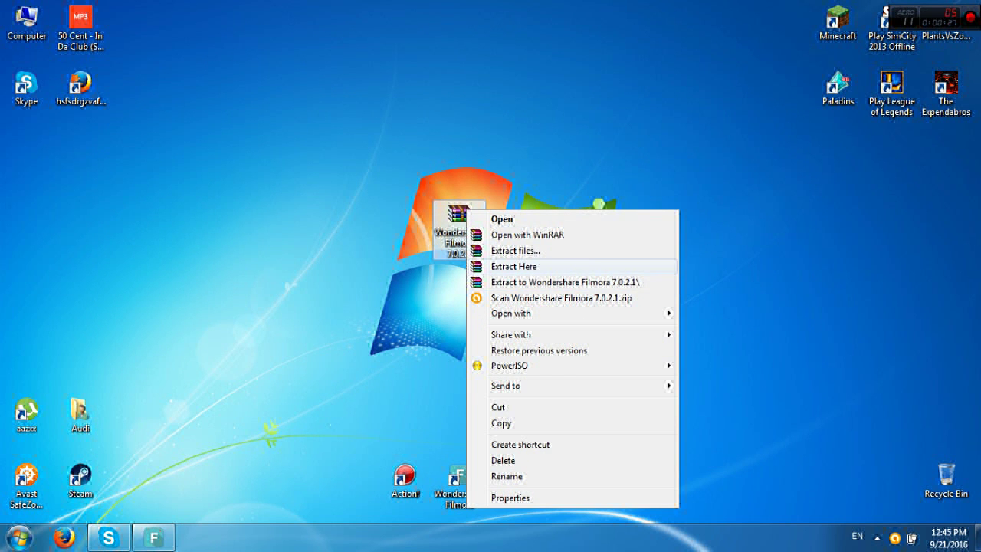
left_click(514, 266)
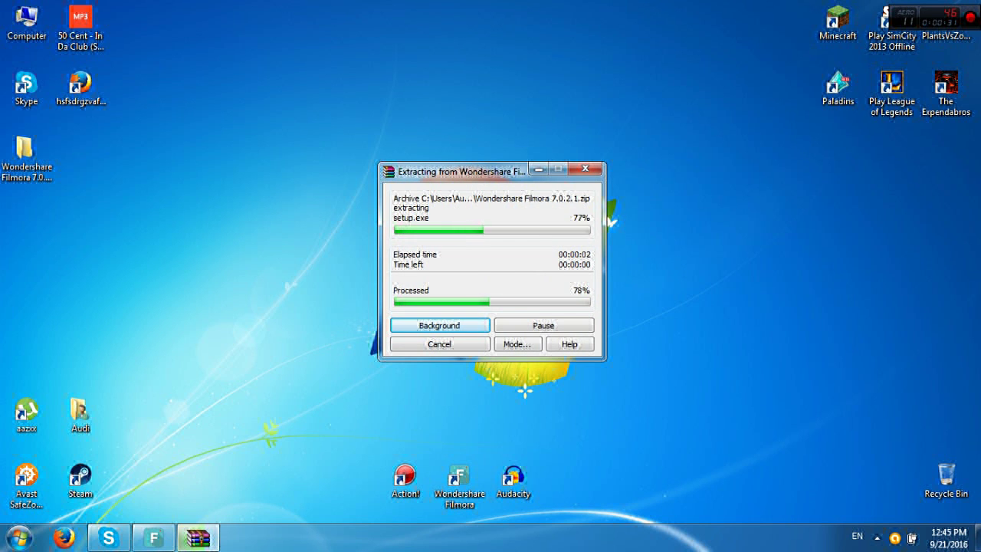
left_click_drag(25, 154, 523, 231)
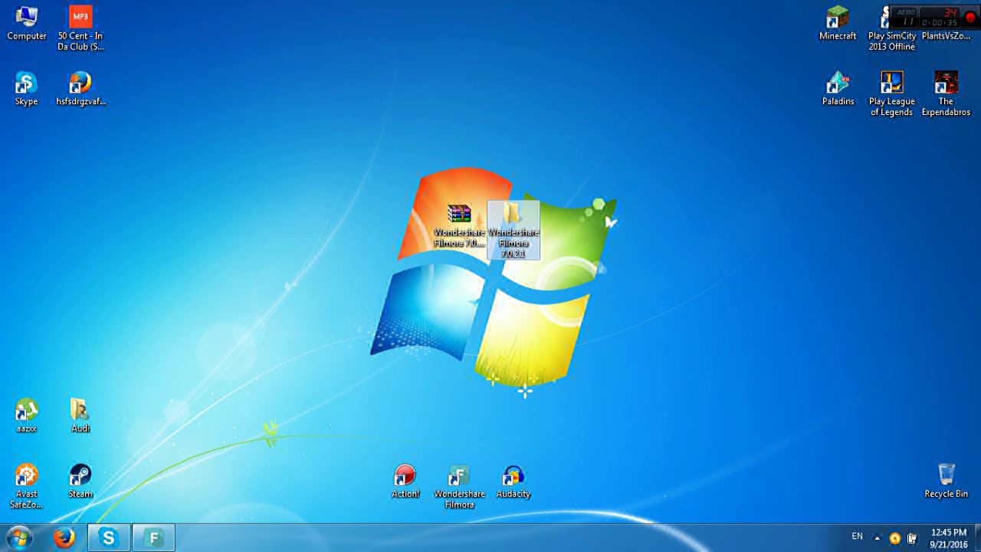
double_click(514, 230)
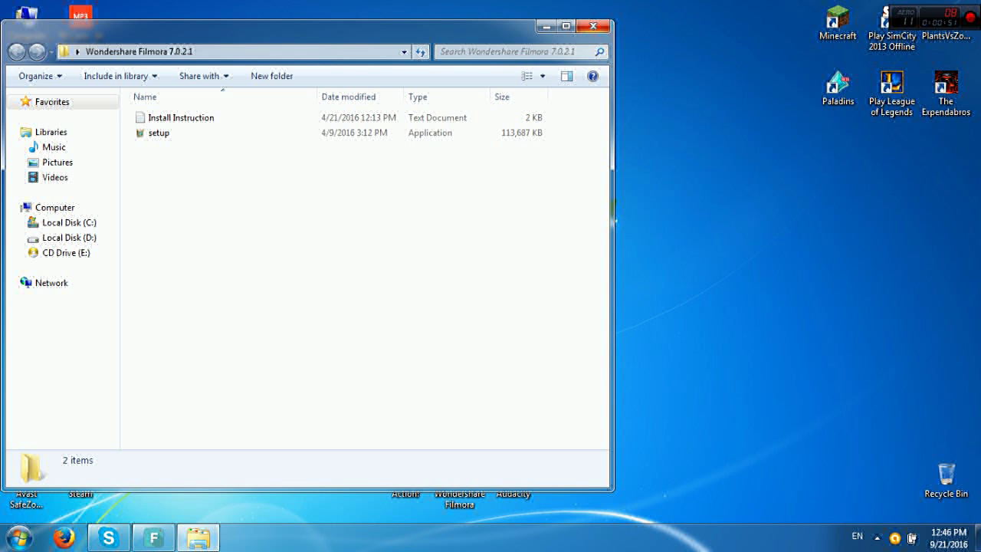
key("alt+F4")
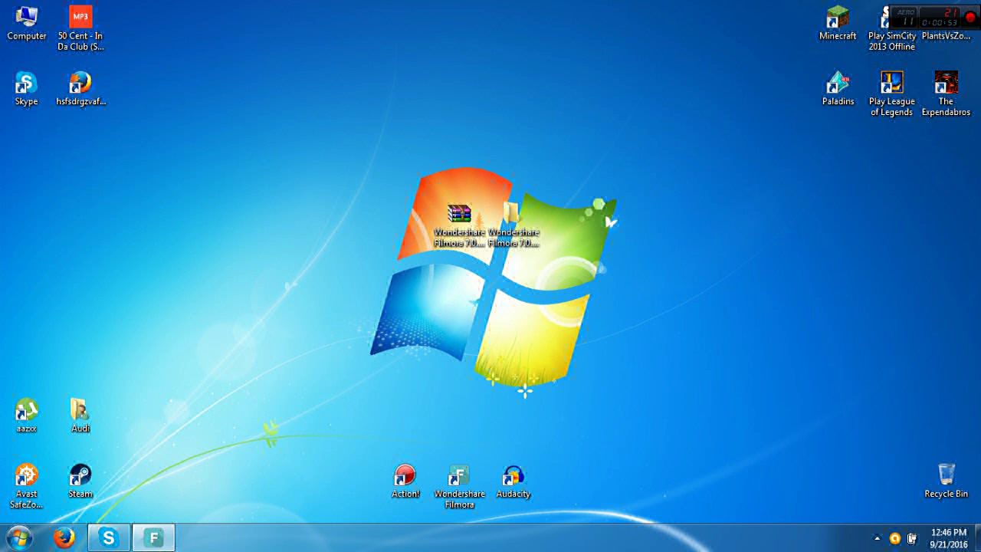
Disable Avast shields for 10 minutes and move the extracted Filmora folder to the Recycle Bin
right_click(895, 538)
mouse_move(880, 406)
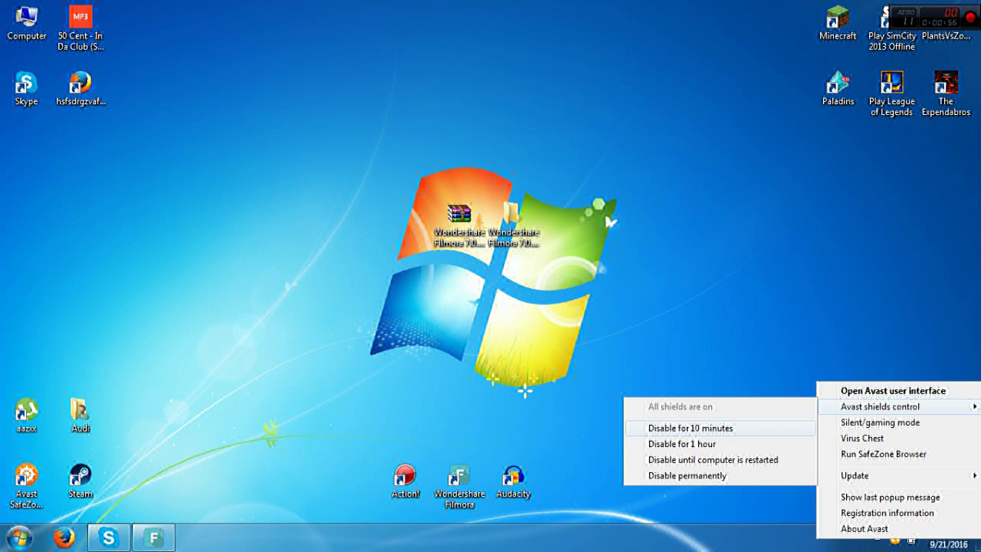
left_click(690, 428)
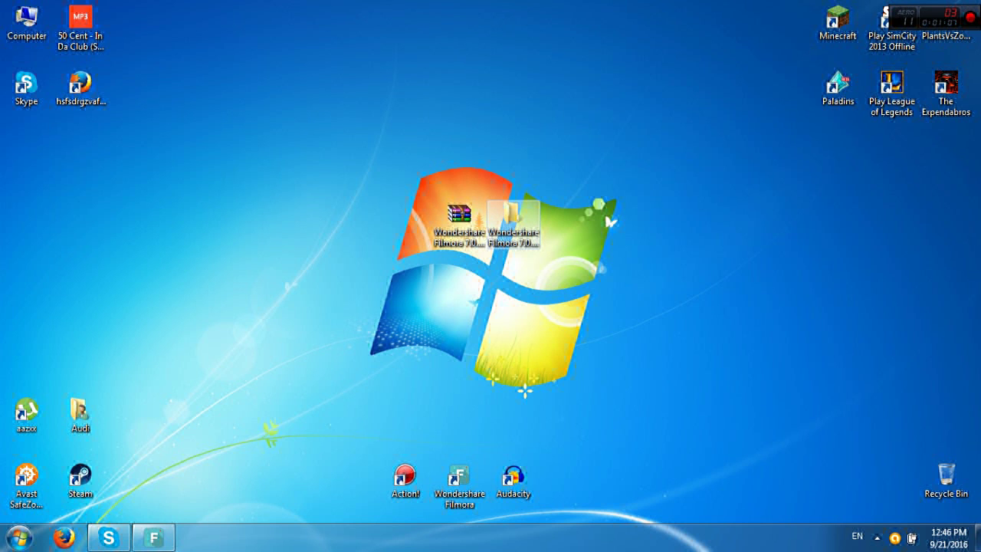
left_click_drag(513, 218, 947, 481)
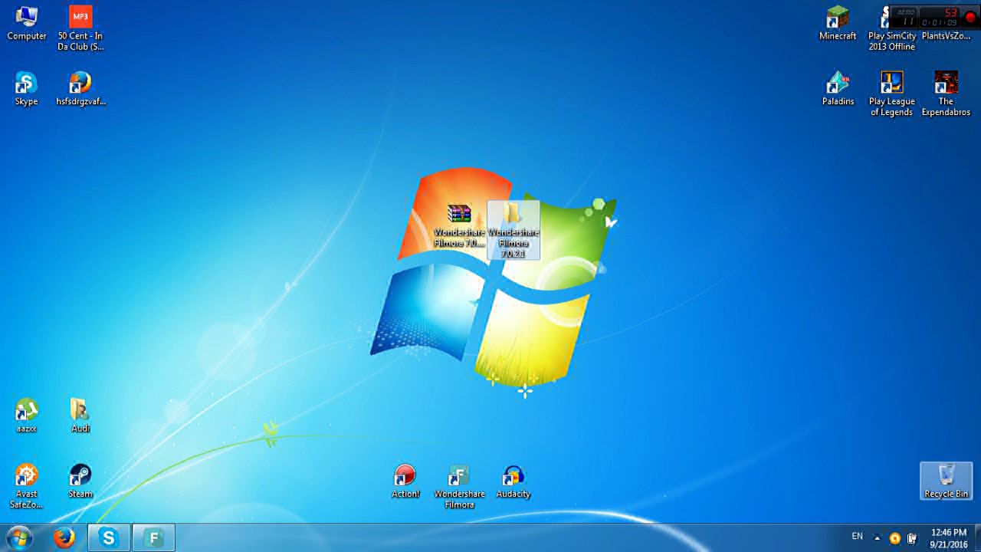
right_click(460, 225)
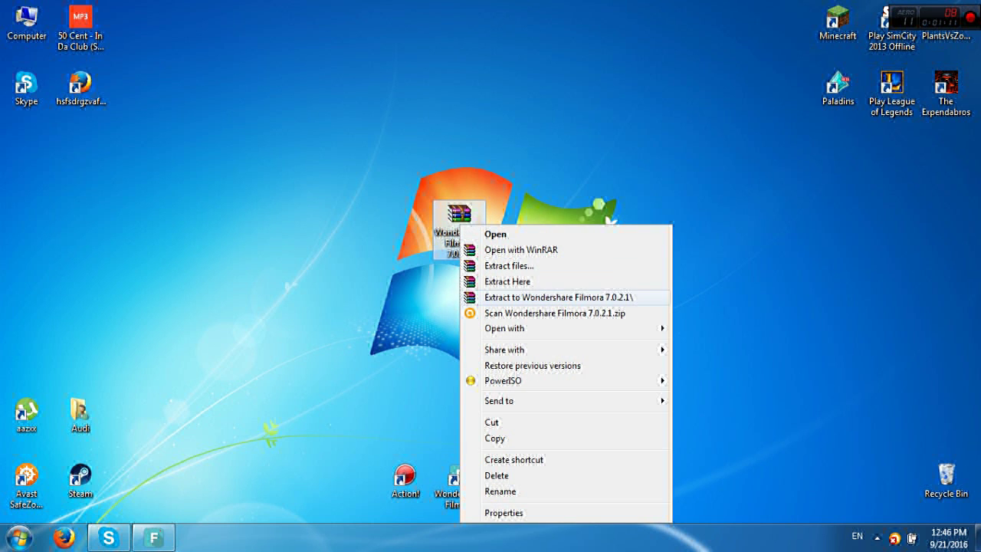
Re-extract the Filmora zip and run its KEYGEN to generate and select a registration code
left_click(507, 282)
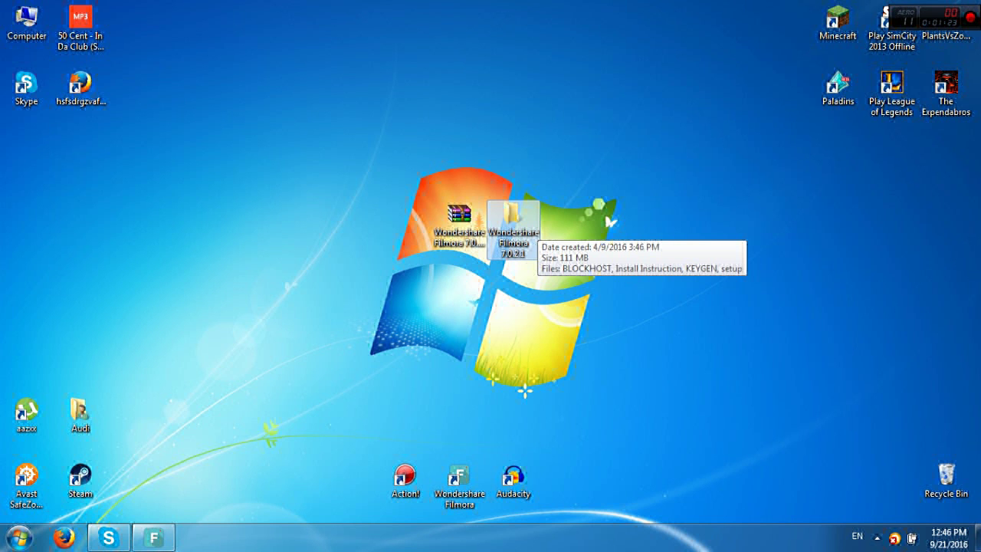
double_click(529, 228)
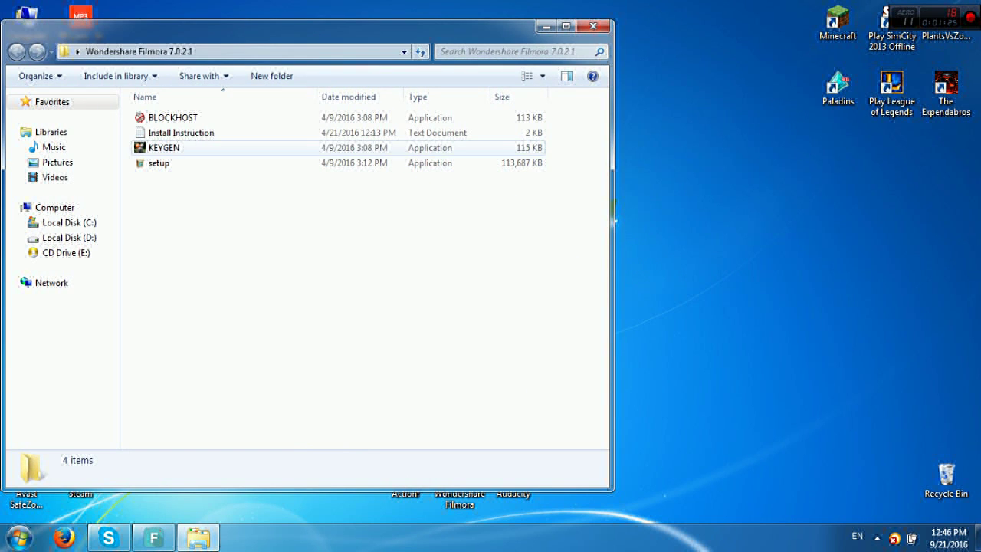
double_click(164, 147)
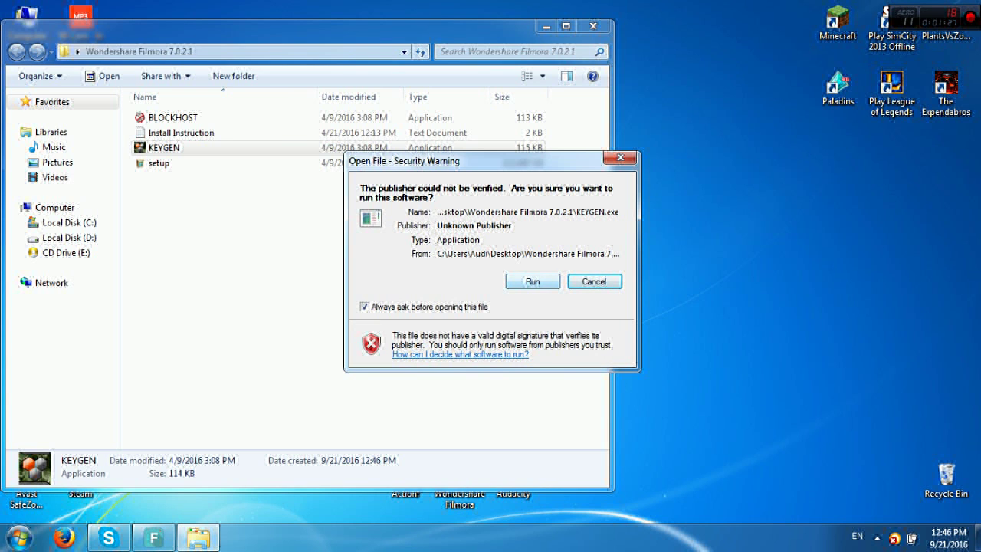
left_click(532, 282)
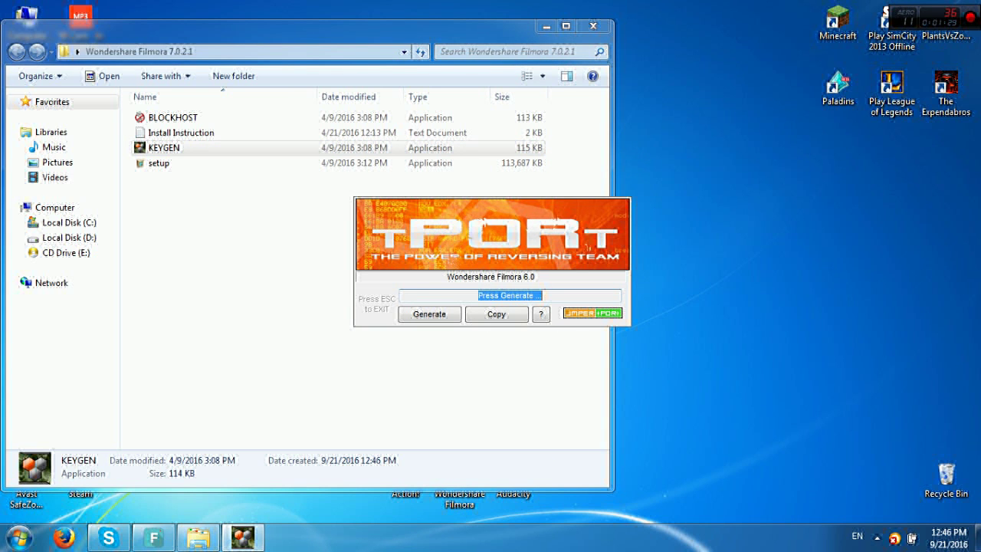
left_click(430, 314)
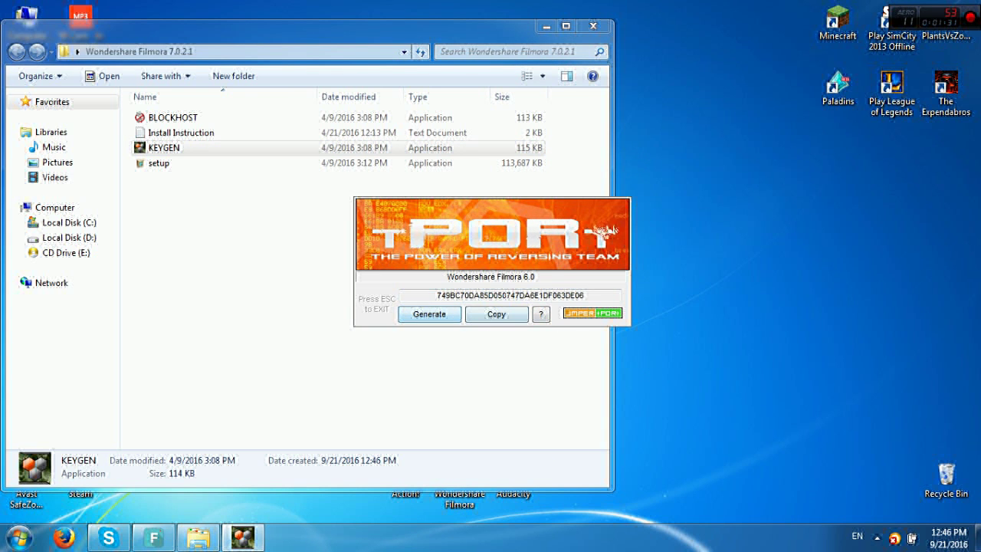
double_click(510, 295)
key("ctrl+c")
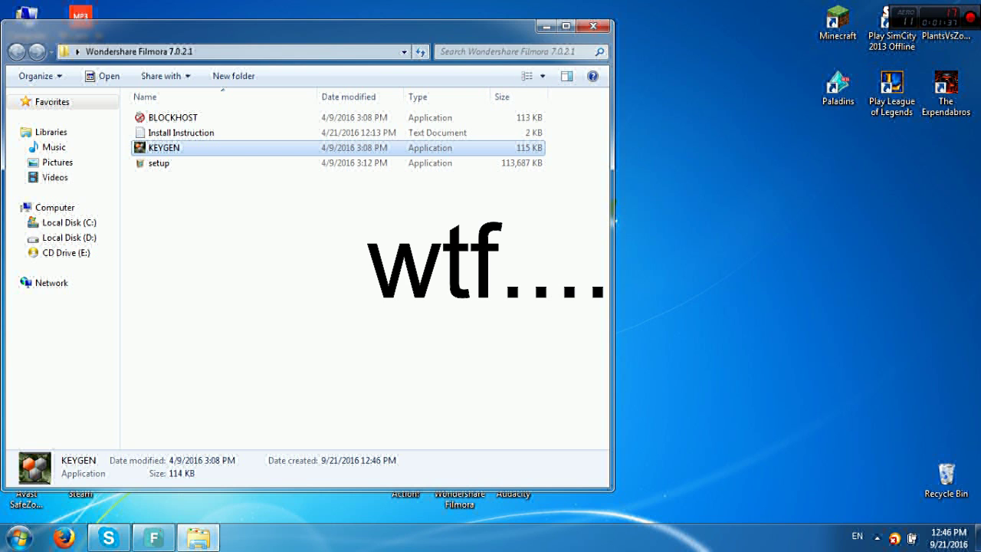
key("alt+F4")
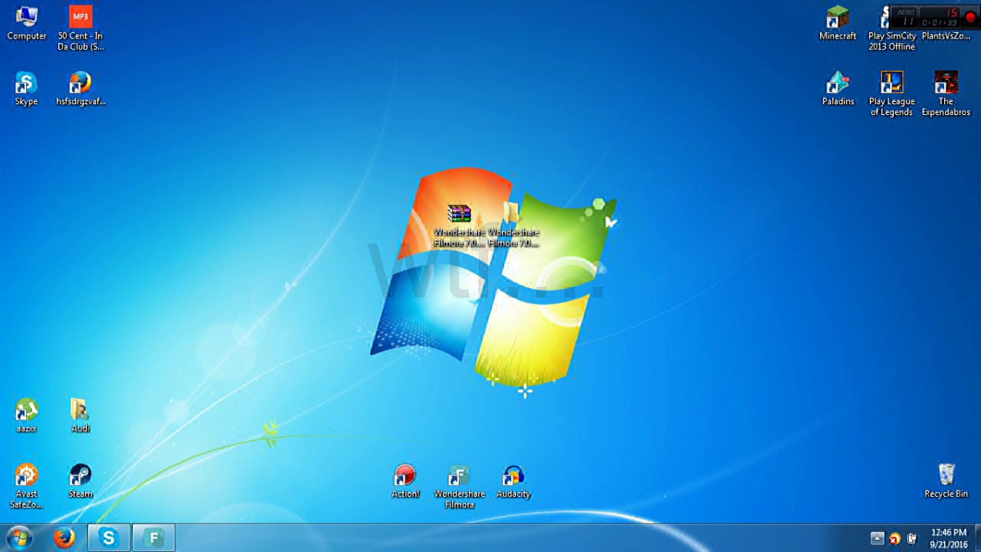
Check the tray icons and volume control, then restore the Filmora editor
left_click(877, 538)
left_click(900, 419)
scroll(897, 392, "up", 10)
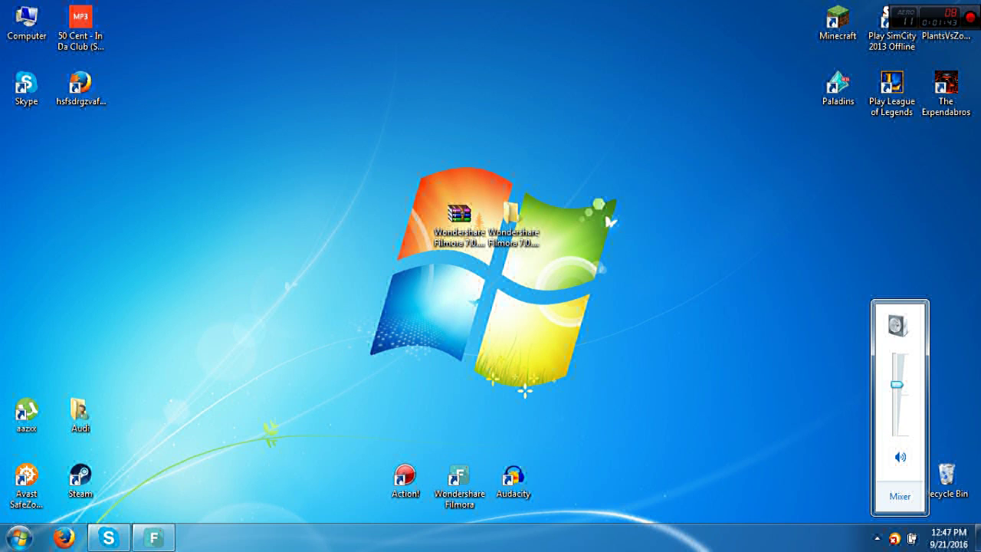
left_click(878, 538)
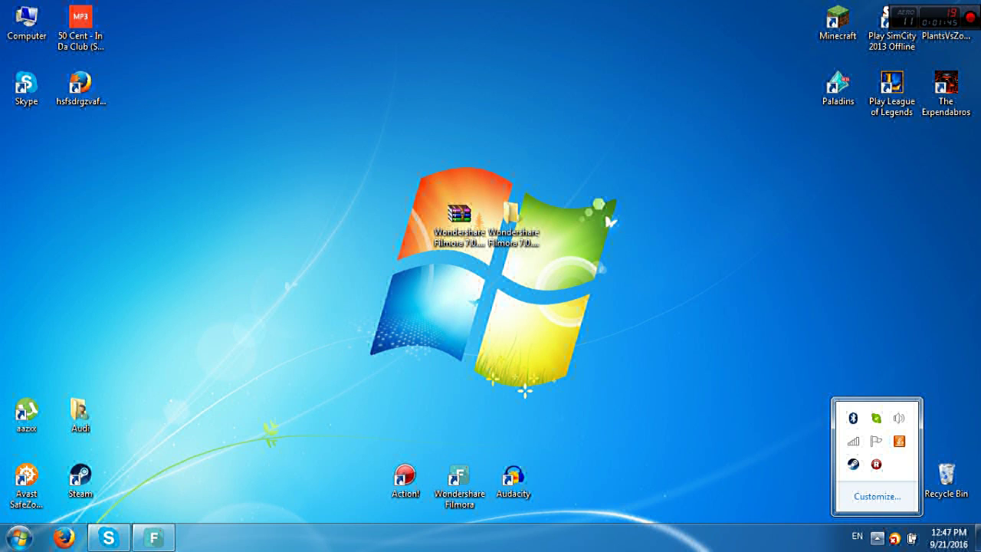
left_click(878, 538)
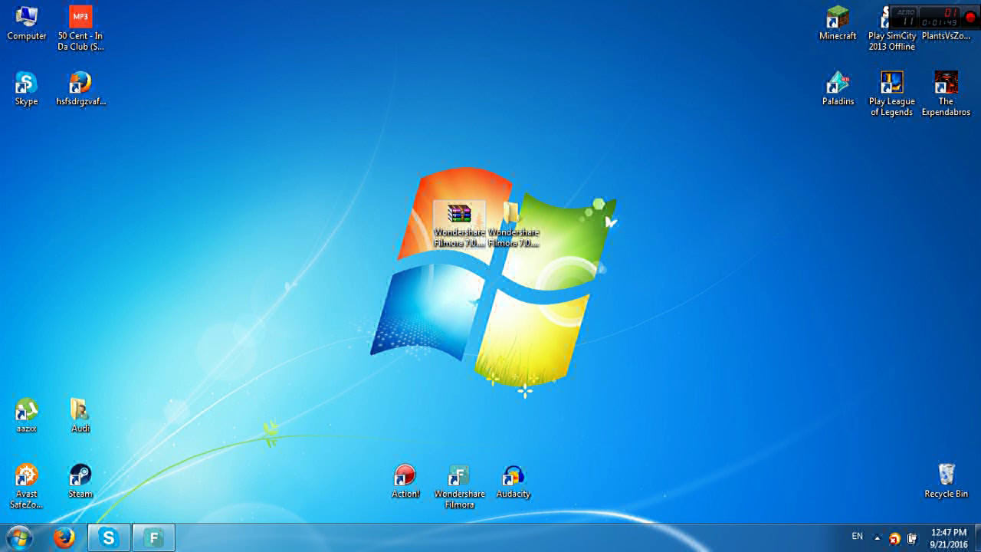
left_click(153, 538)
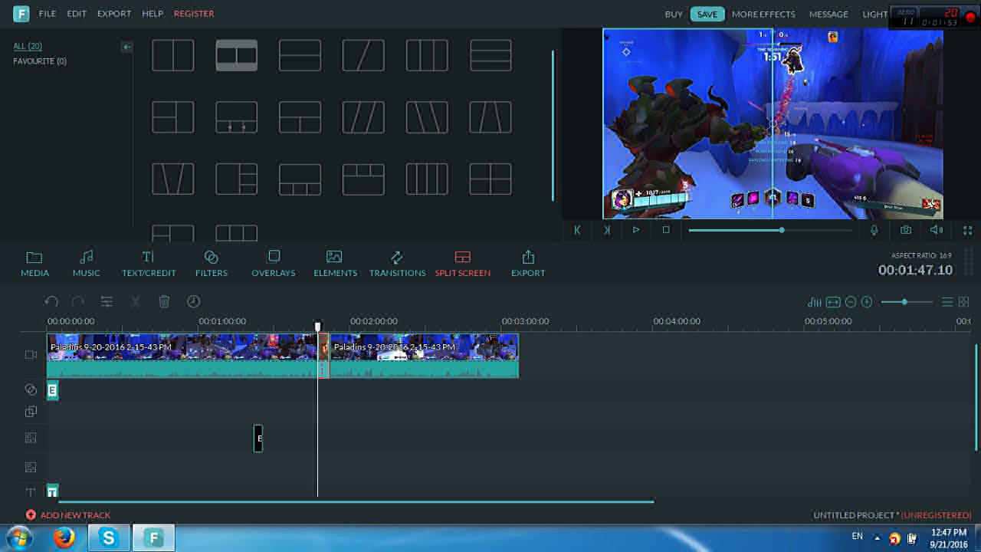
Disconnect from the current wireless network and open Filmora's Register menu
left_click(878, 537)
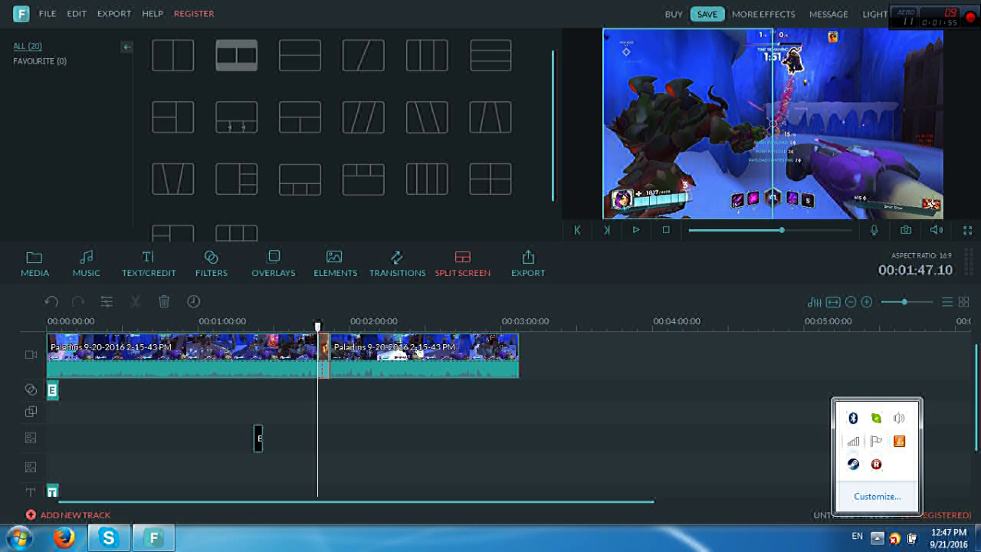
left_click(853, 441)
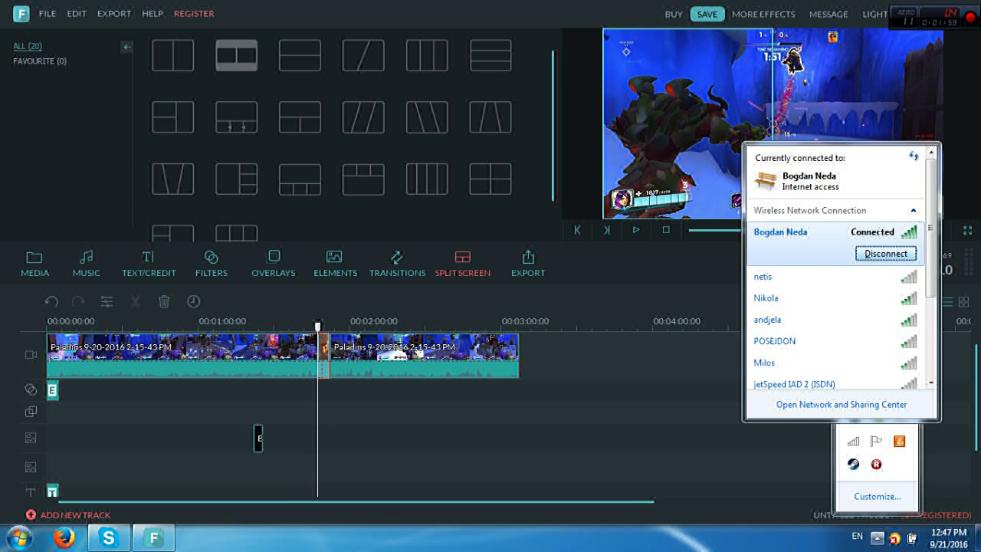
left_click(885, 253)
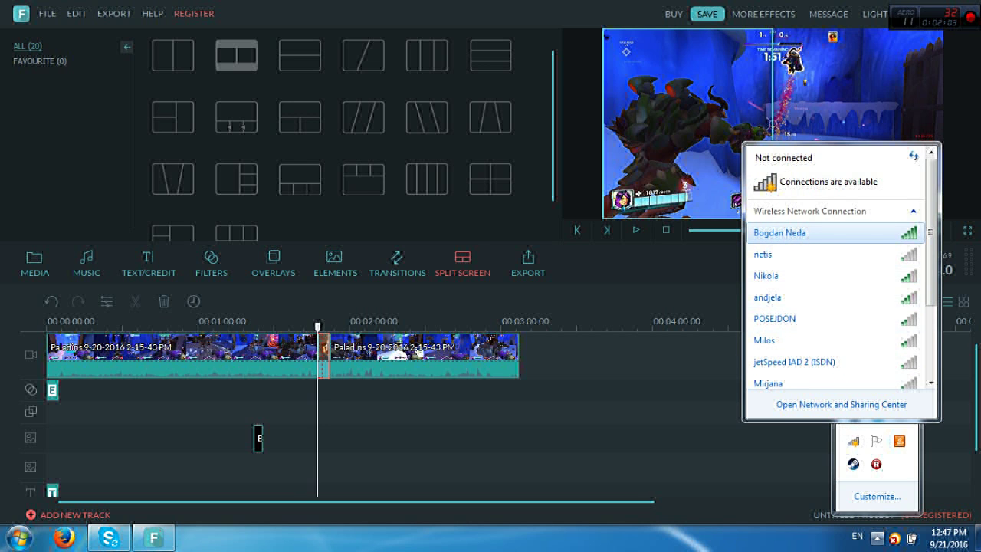
key("Escape")
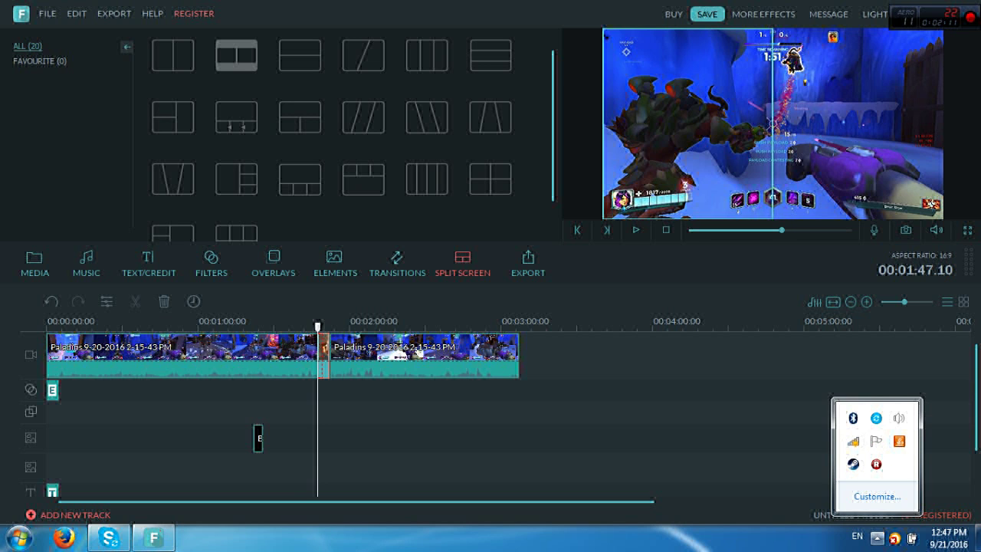
mouse_move(194, 68)
left_click(194, 13)
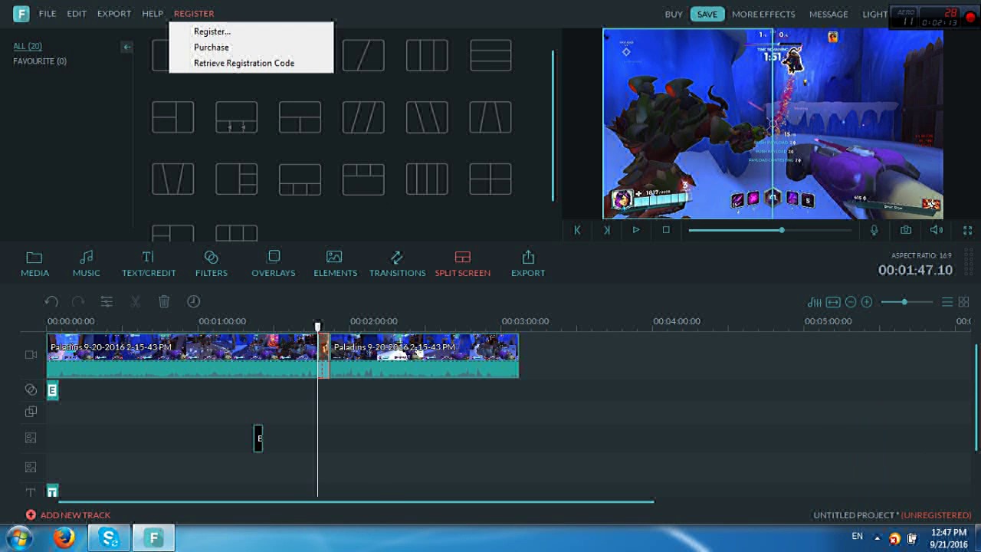
Register Filmora with the licensed e-mail address and the pasted KEYGEN code
left_click(213, 31)
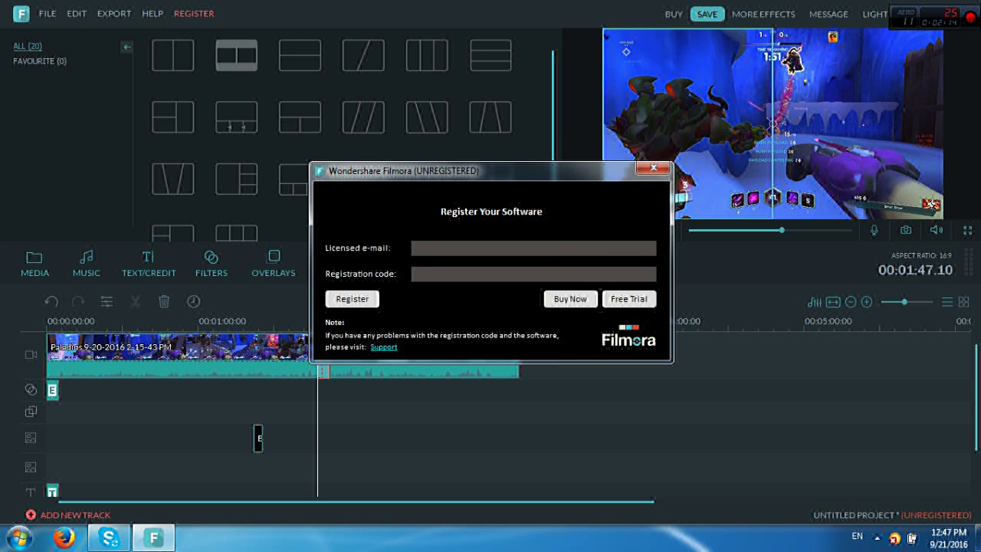
left_click(414, 274)
key("ctrl+v")
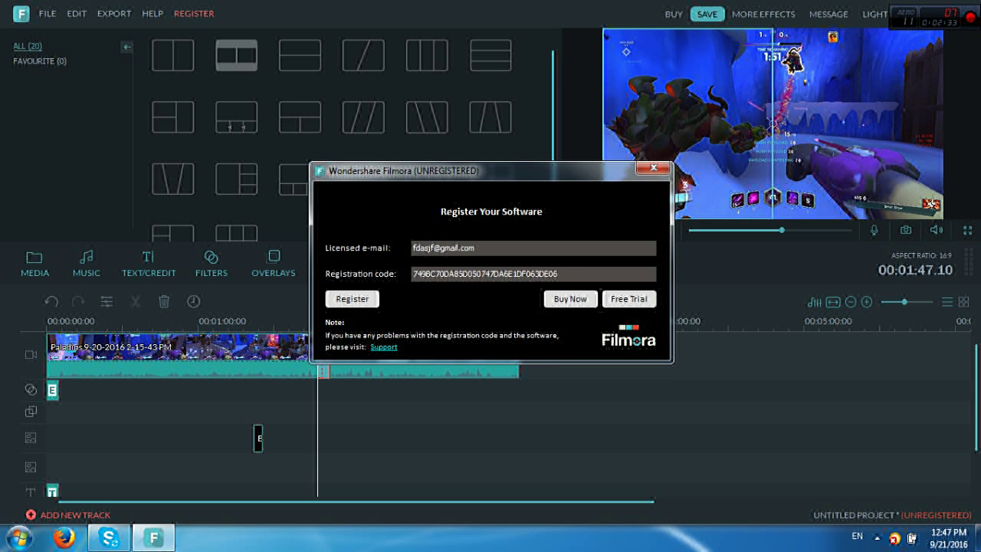
key("Tab")
key("Return")
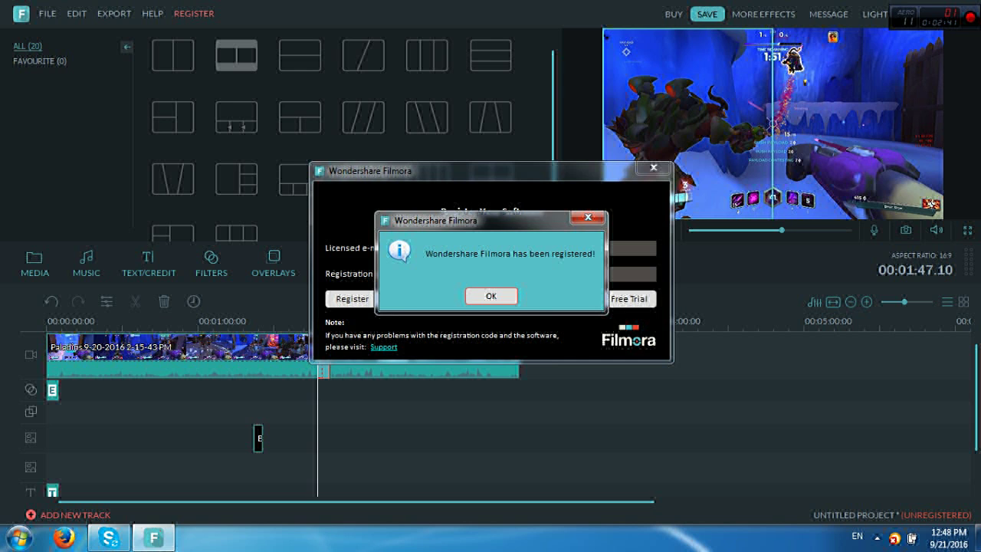
left_click(491, 296)
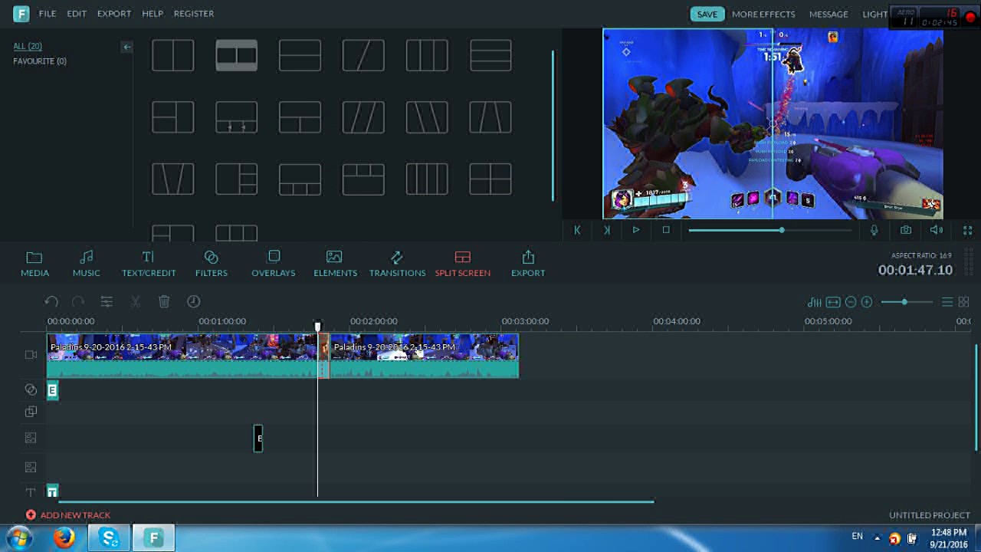
left_click(528, 265)
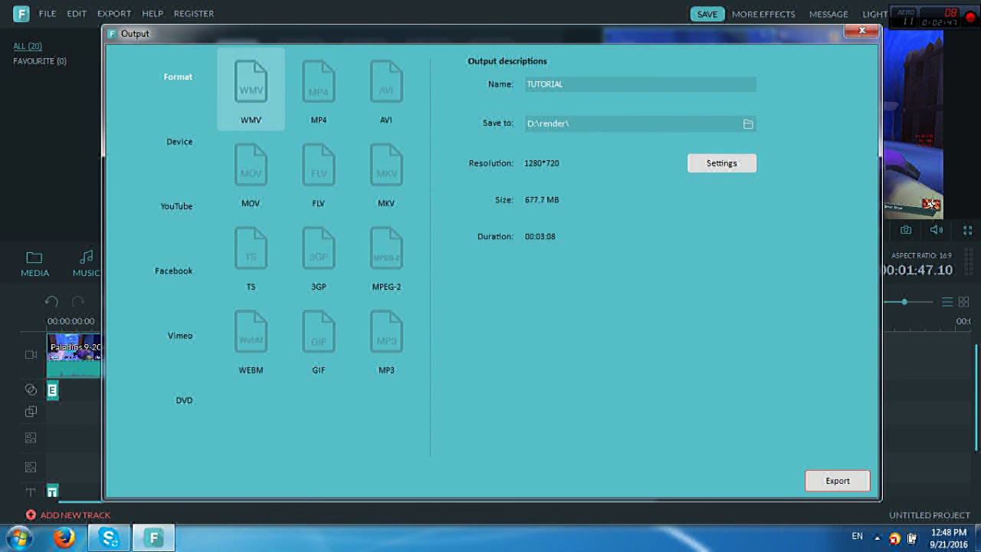
Start the TUTORIAL WMV export, cancel it mid-conversion, and close the Output window
left_click(838, 480)
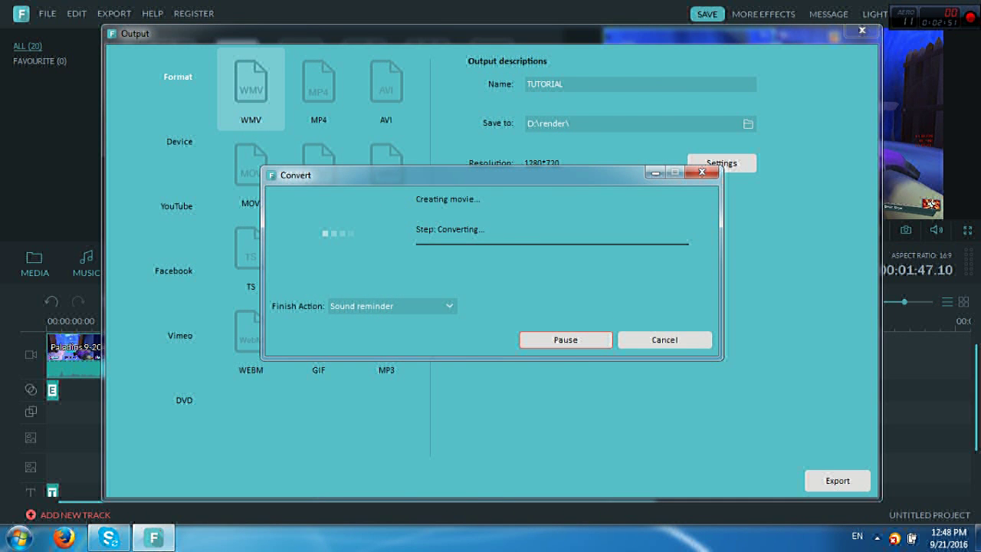
left_click(665, 340)
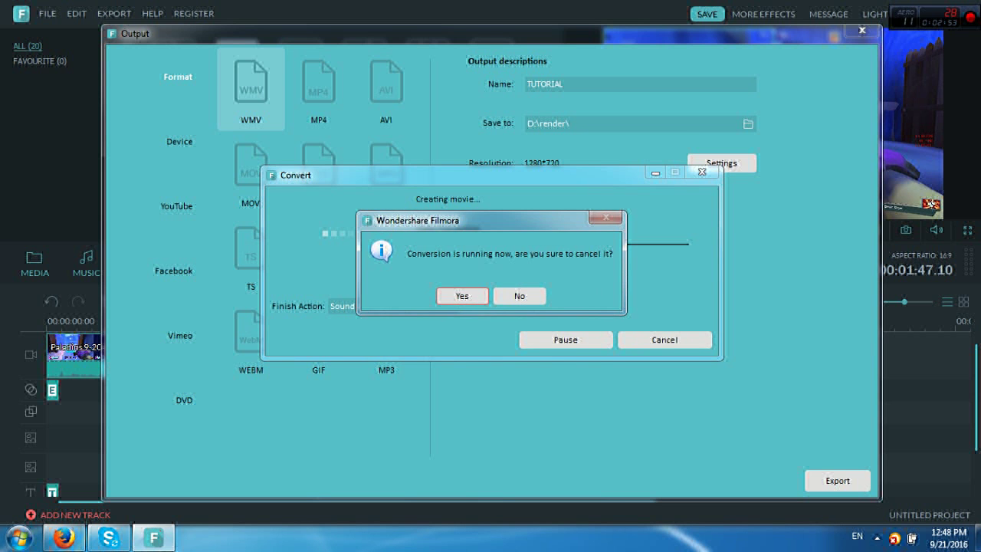
key("Return")
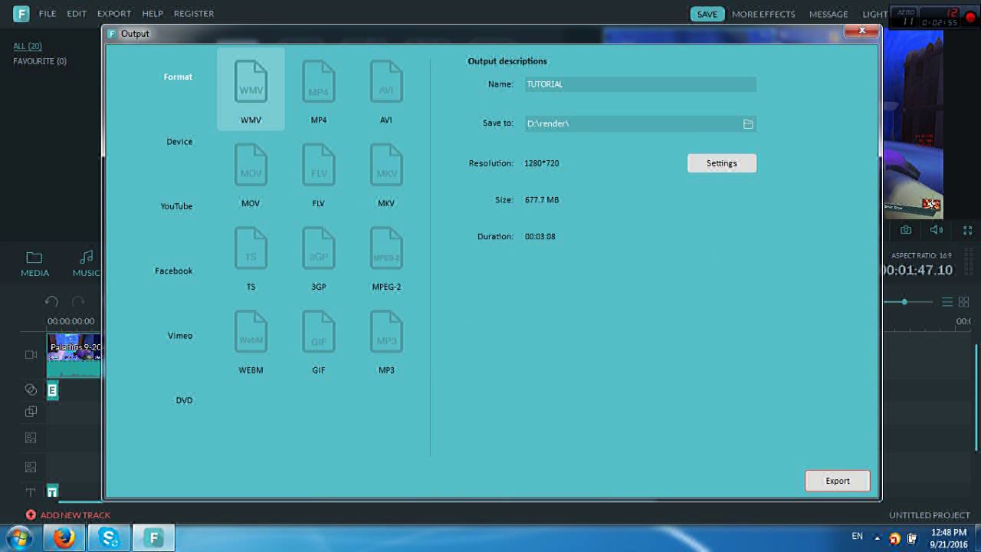
left_click(862, 31)
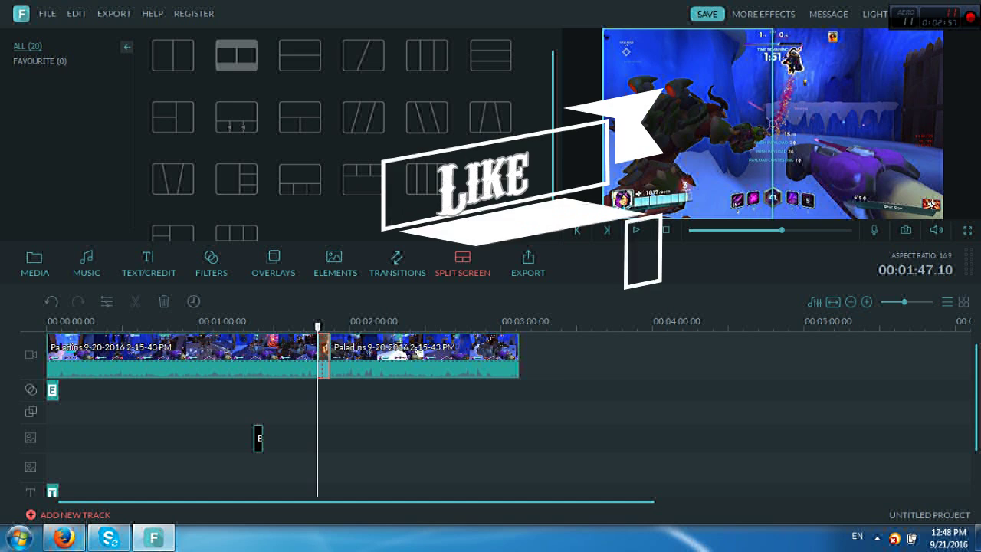